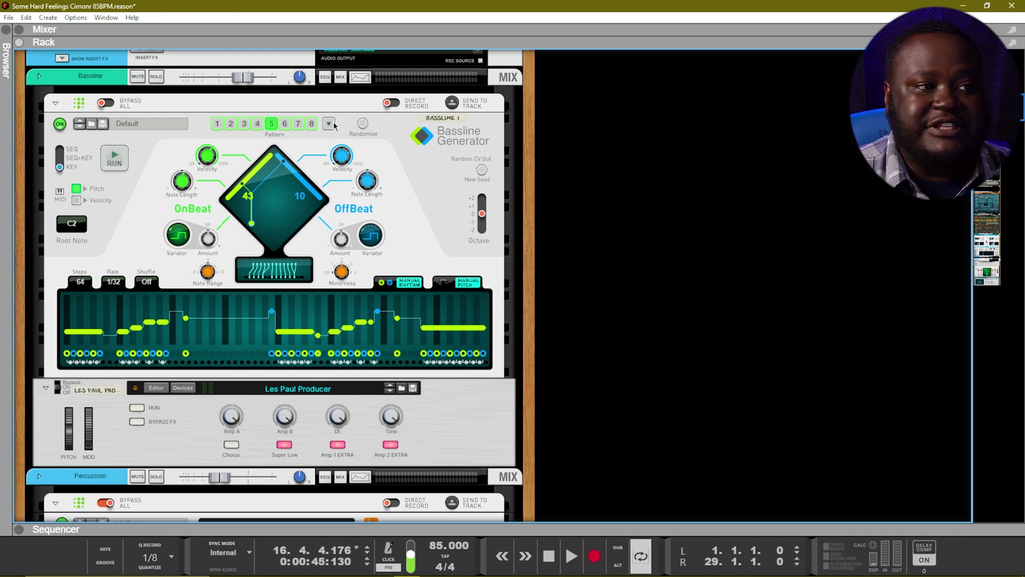
Copy Pattern 5 of the Bassline channel's Bassline Generator to Pattern 8 and select Pattern 5 again
click(334, 125)
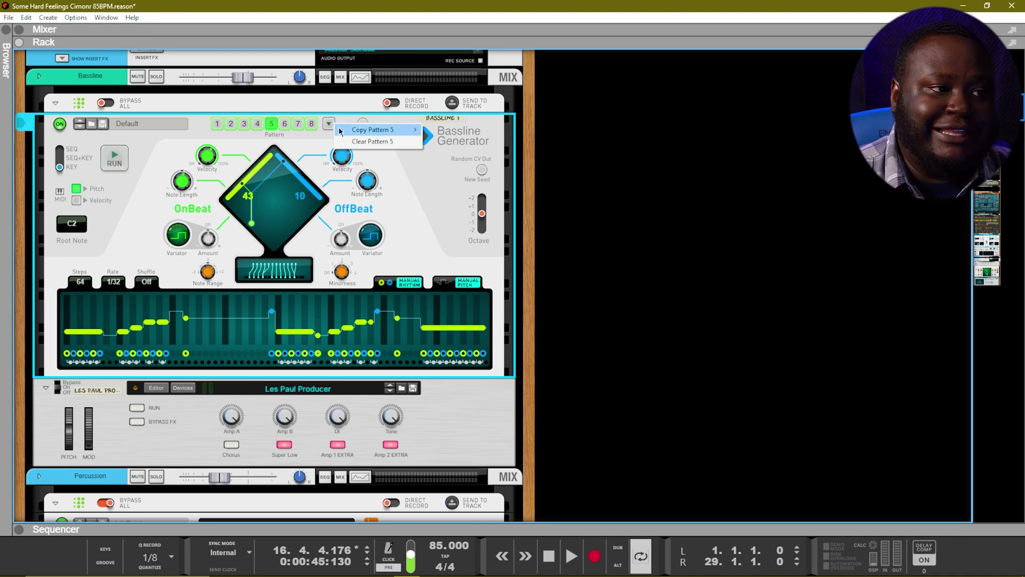
mouse_move(408, 129)
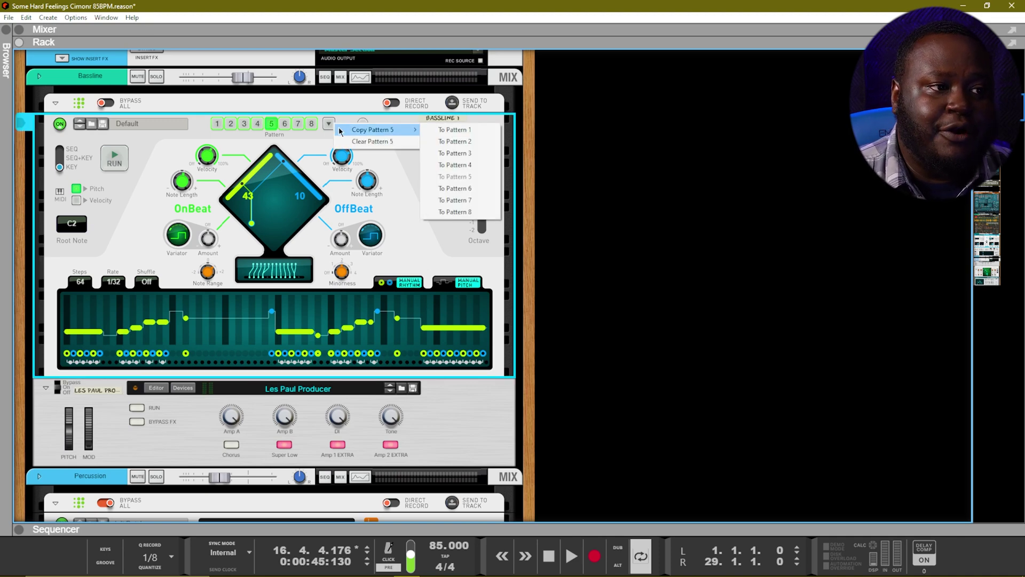
click(456, 211)
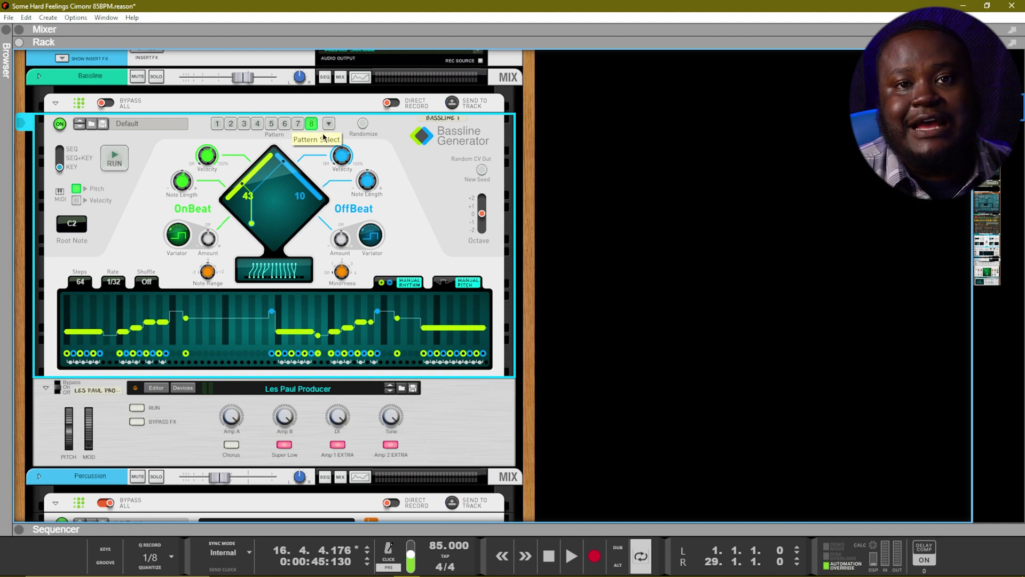
click(270, 123)
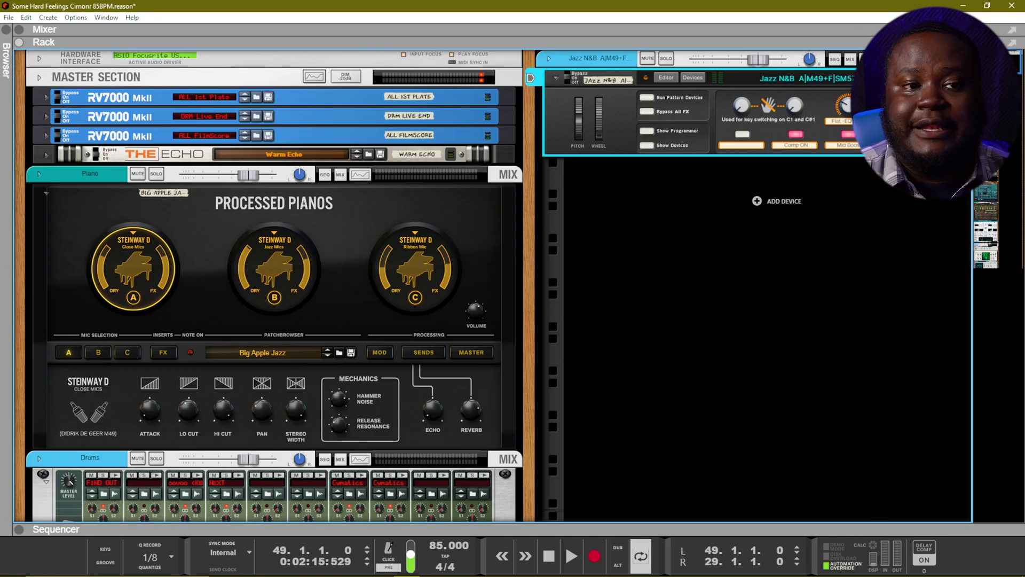
Add a Bassline Generator player to the Jazz N&B A|M49+F|SM57 instrument
right_click(626, 94)
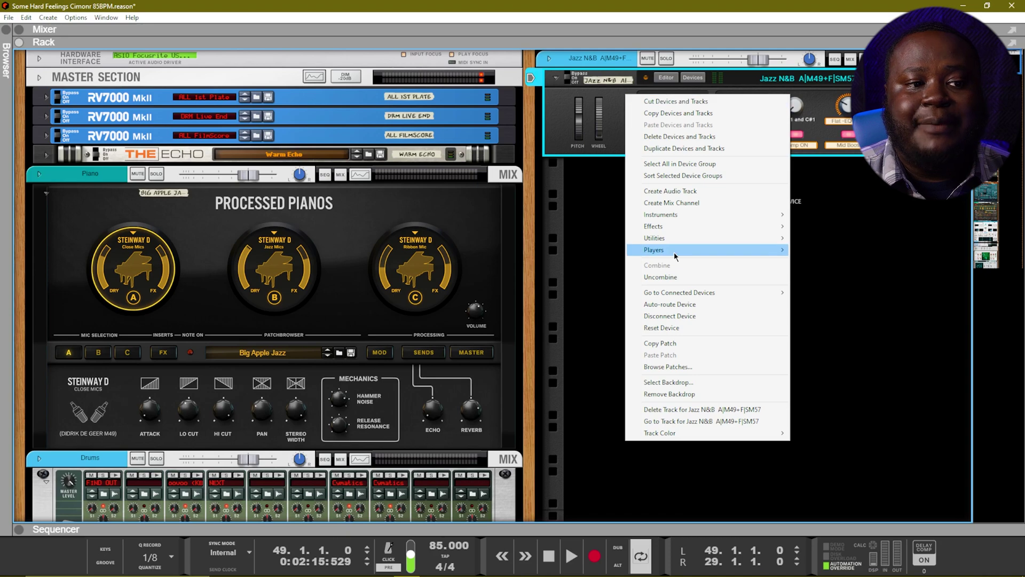
mouse_move(674, 251)
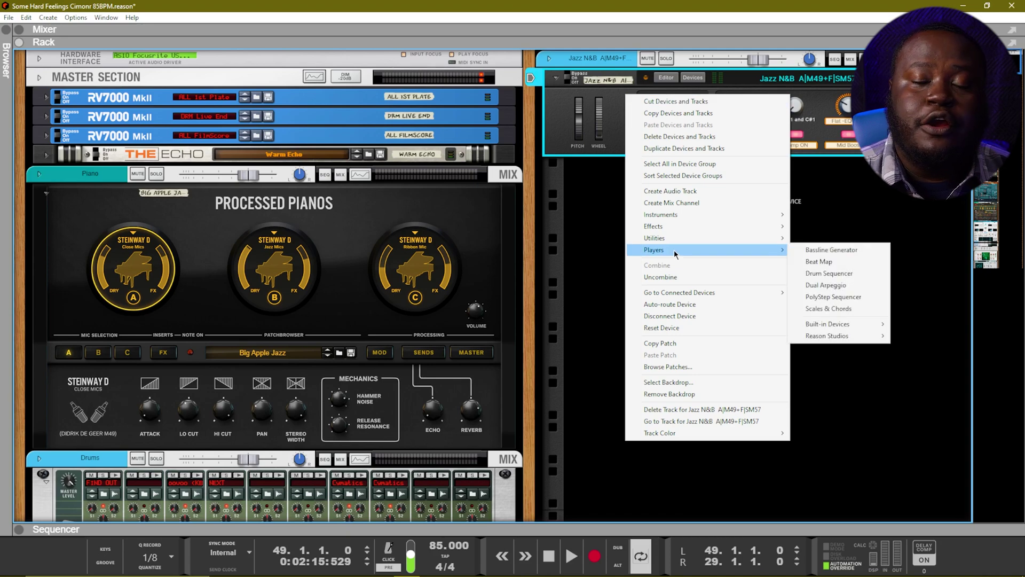
click(834, 249)
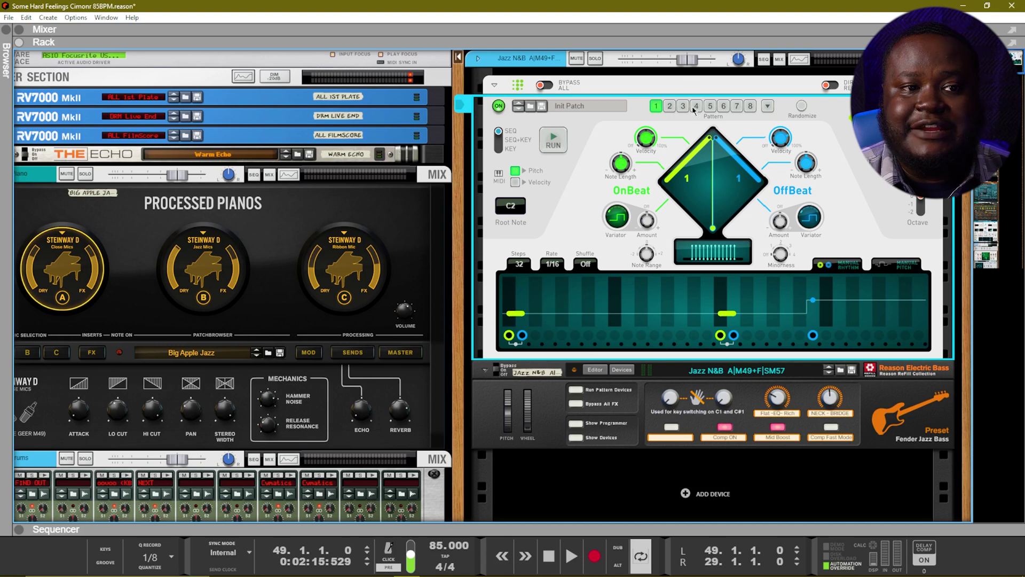
Randomize the new Bassline Generator's patterns in turn, starting with Patterns 1 and 2, and choose Pattern 2 while auditioning them
click(803, 106)
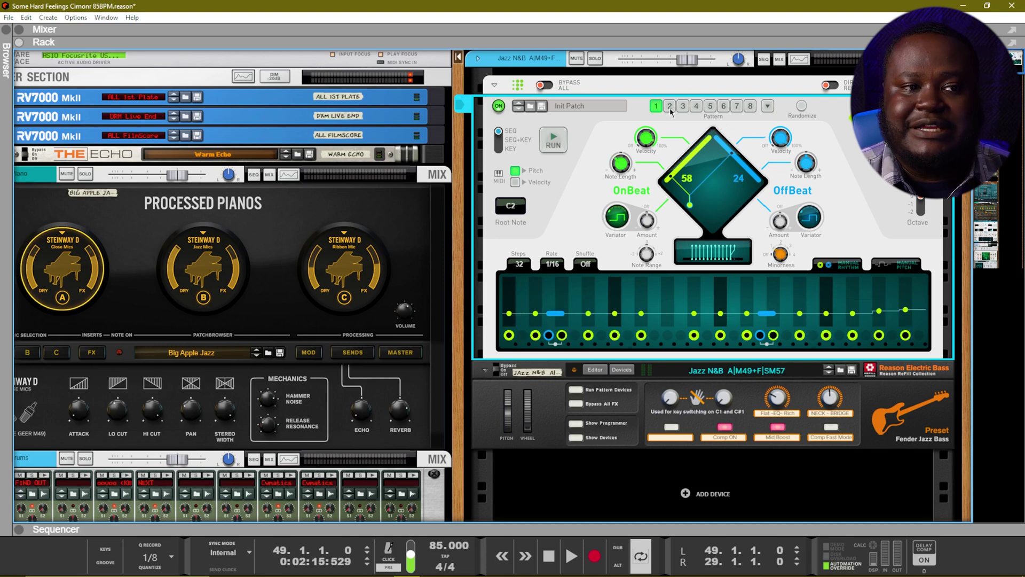
click(670, 106)
click(802, 107)
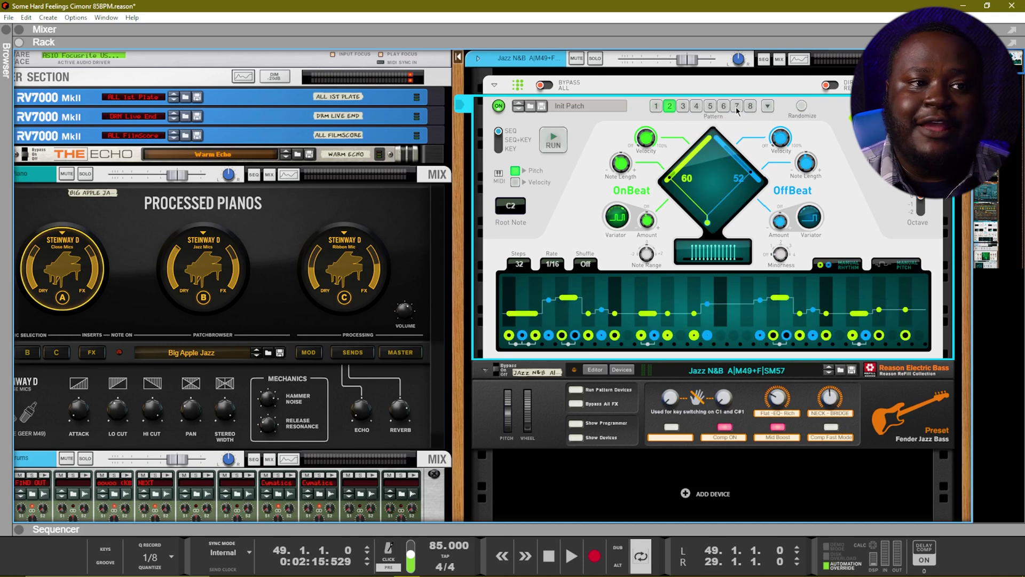
click(683, 106)
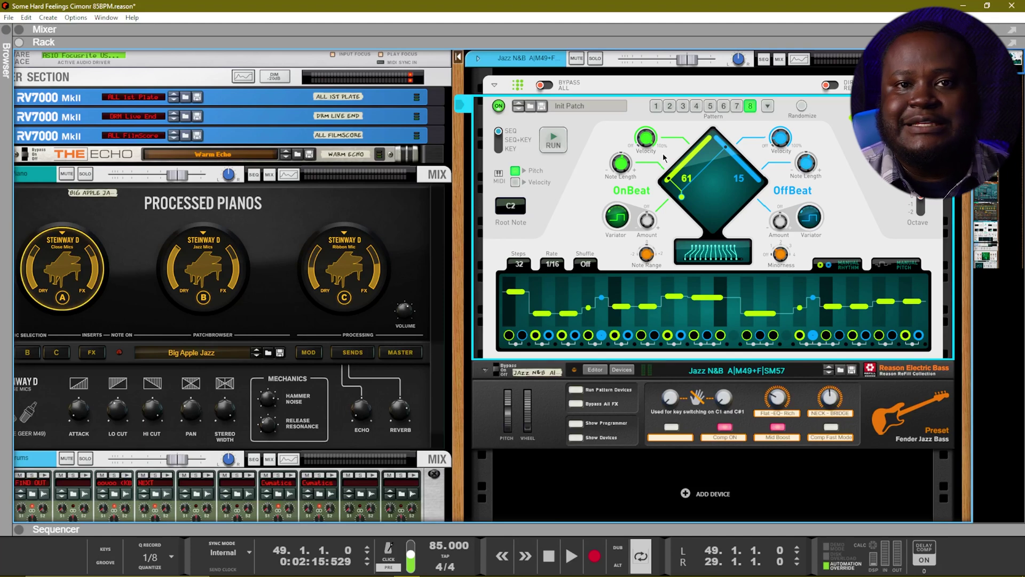
key(space)
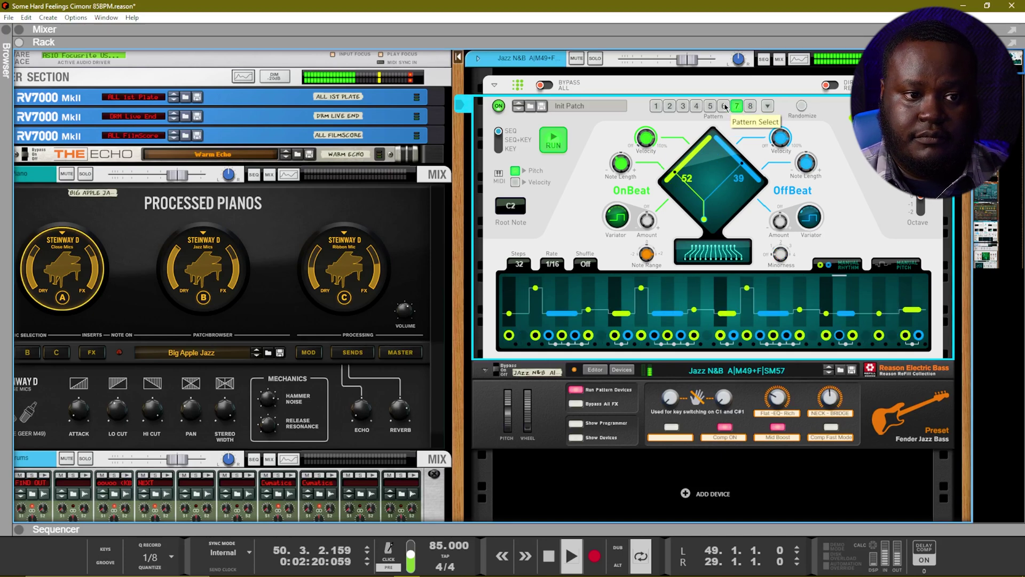
click(670, 107)
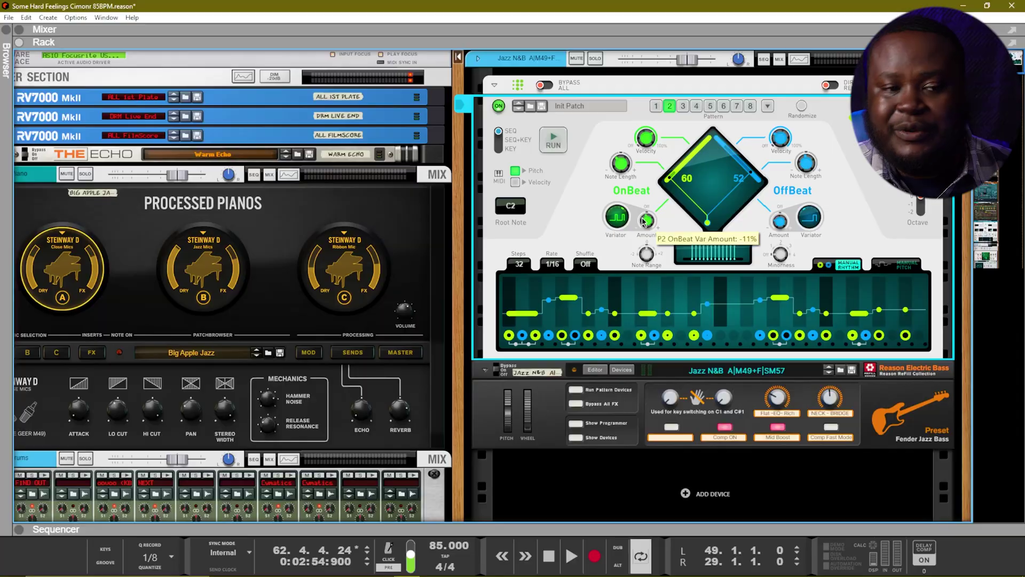
Record the root notes on the Jazz N&B track as a four-bar clip starting at bar 49
key(F7)
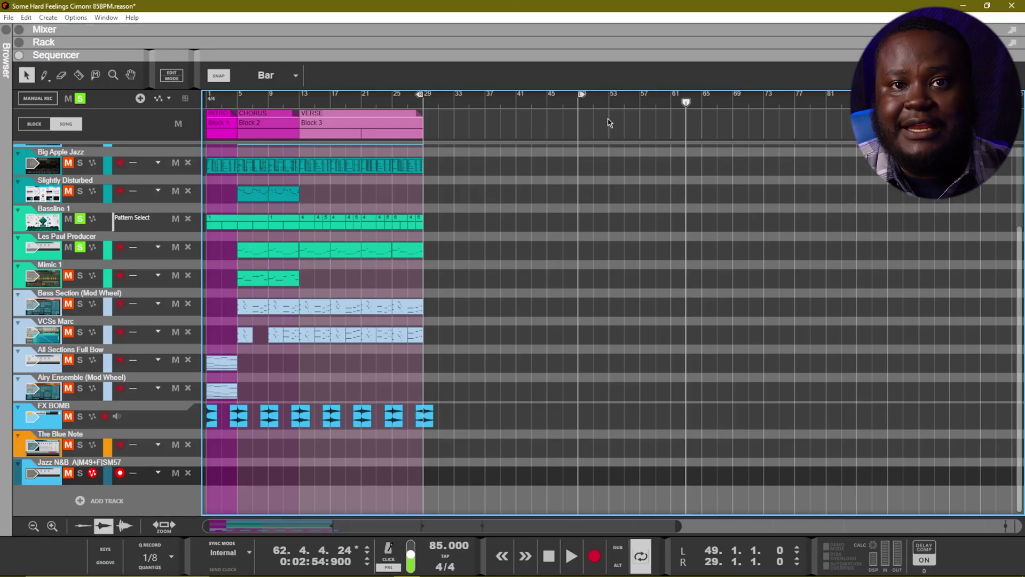
drag(592, 104, 580, 105)
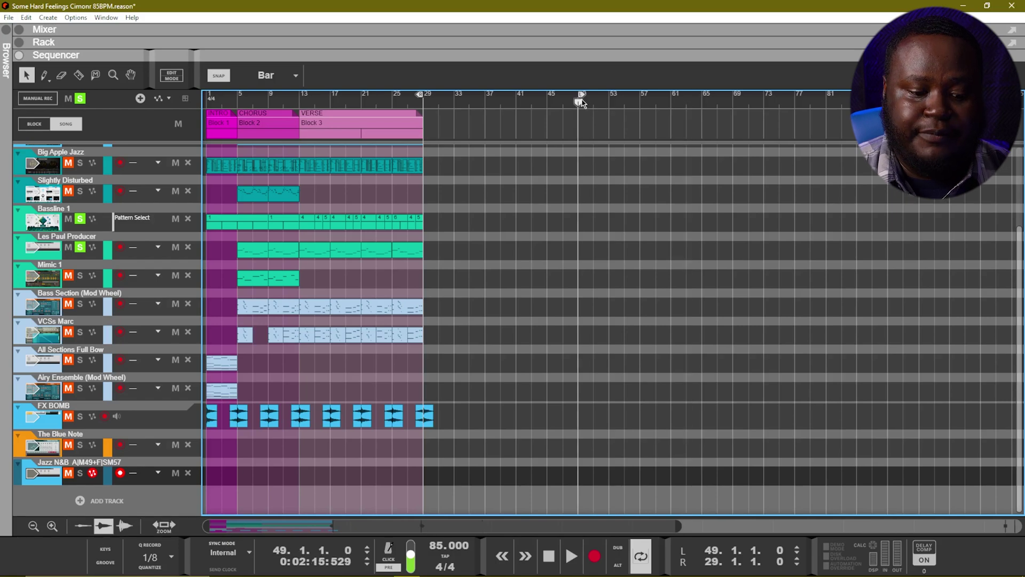
key(F6)
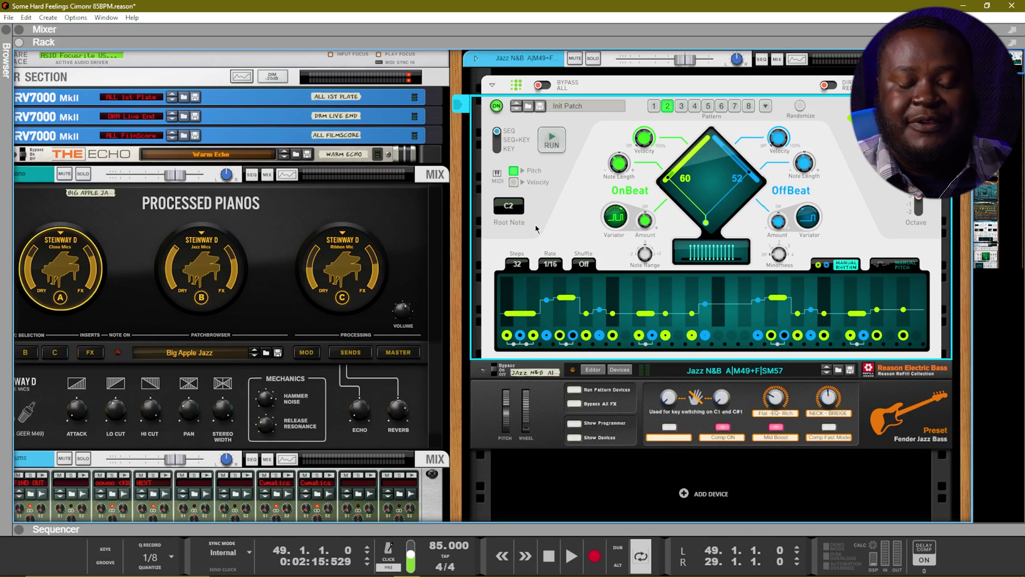
key(space)
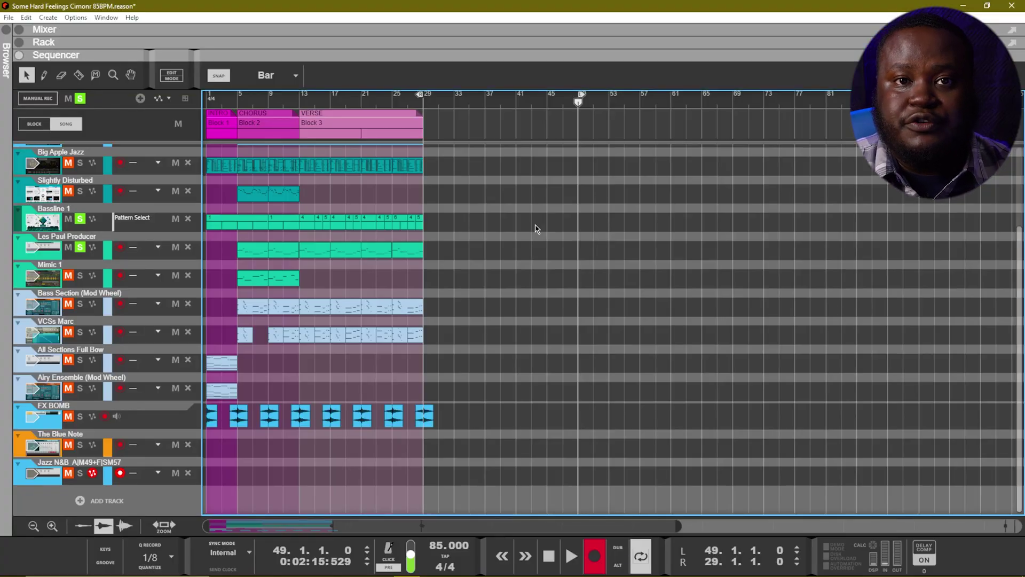
key(space)
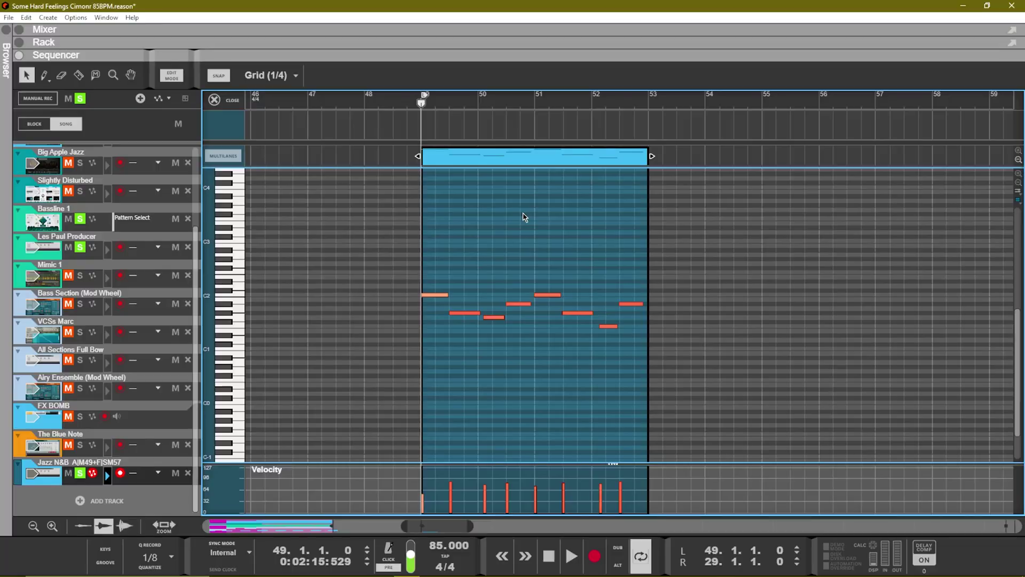
Play the recorded clip and compare its notes with the root note shown in the Bassline Generator
key(space)
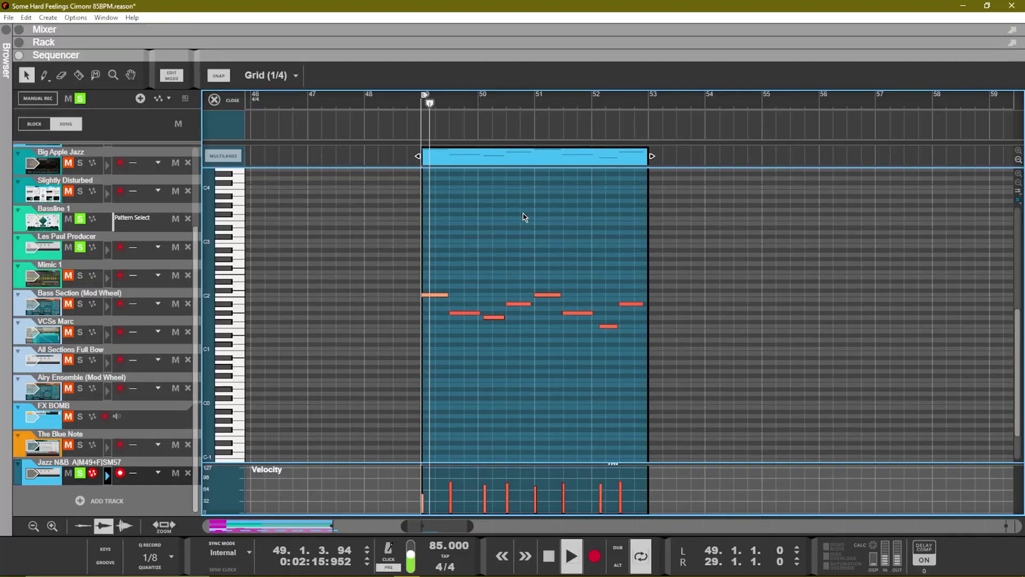
key(F6)
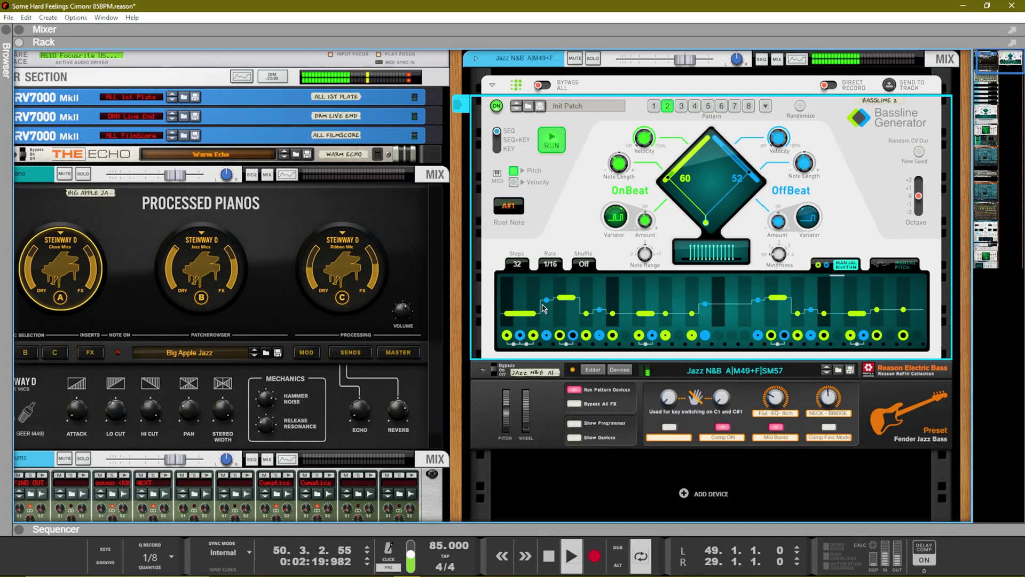
key(F7)
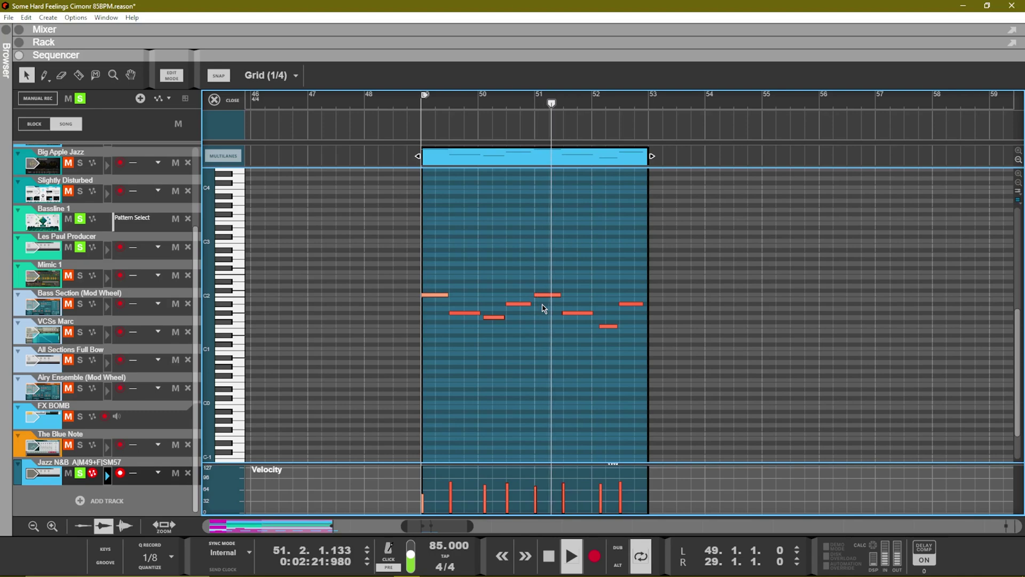
key(F6)
key(F7)
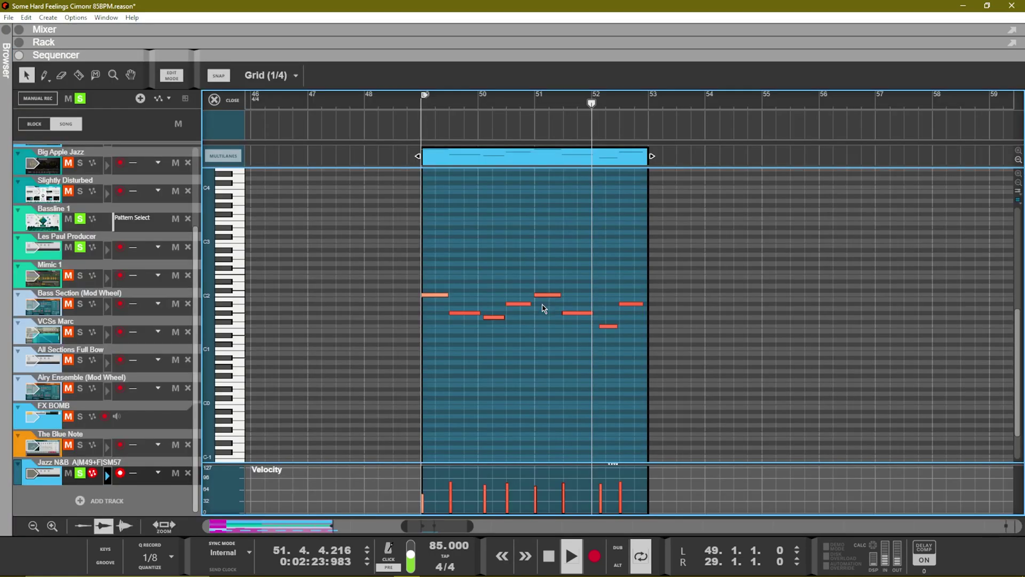
key(F6)
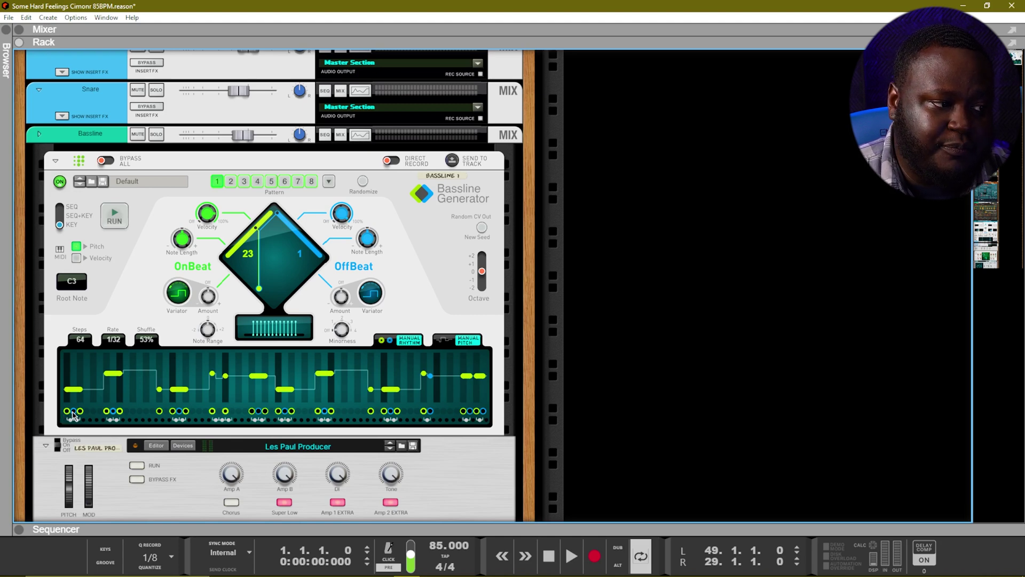
Open the Les Paul Producer clip that spans bars 1 to 29 and examine all its notes
click(68, 429)
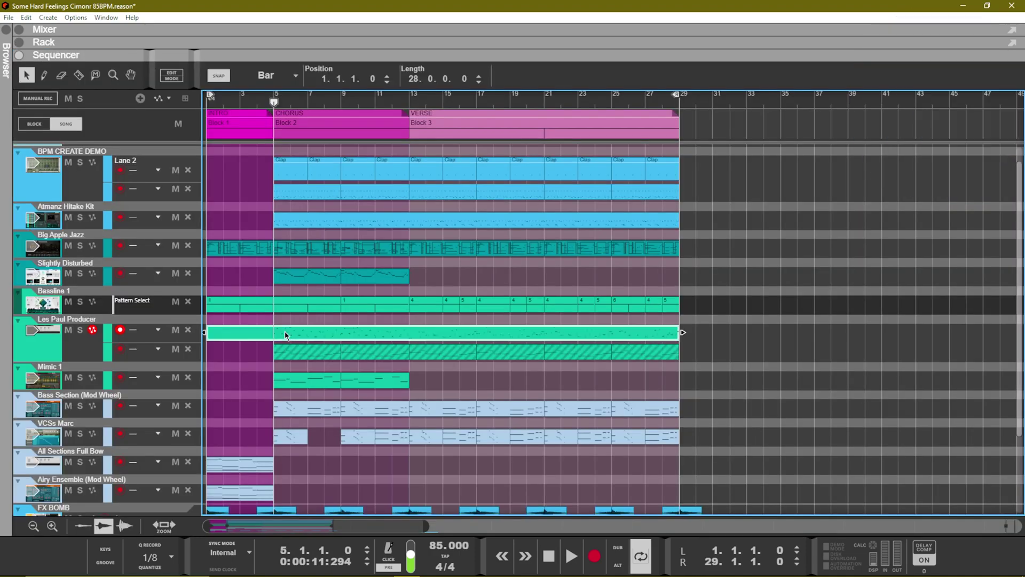
double_click(287, 335)
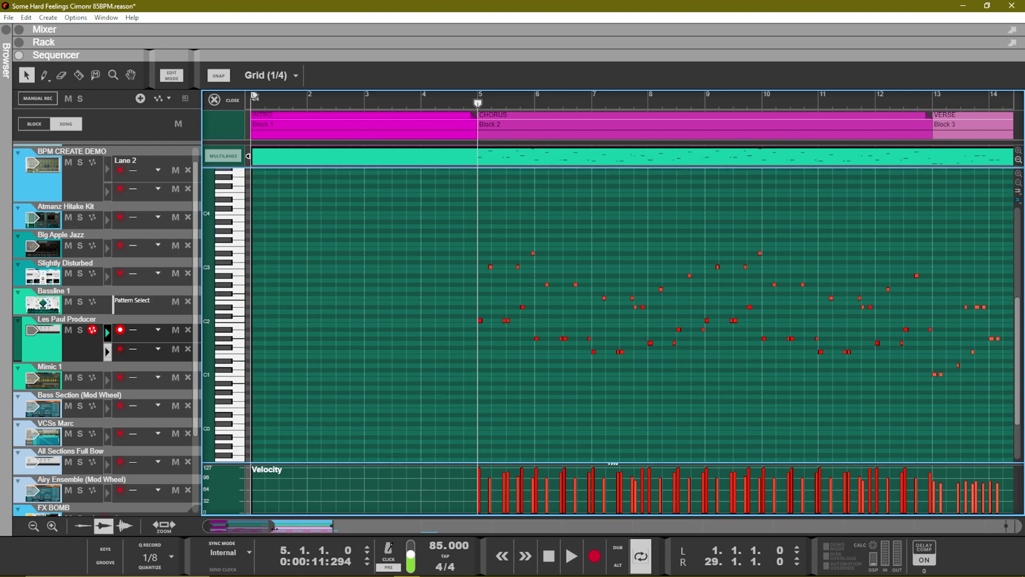
scroll(432, 445, down, 5)
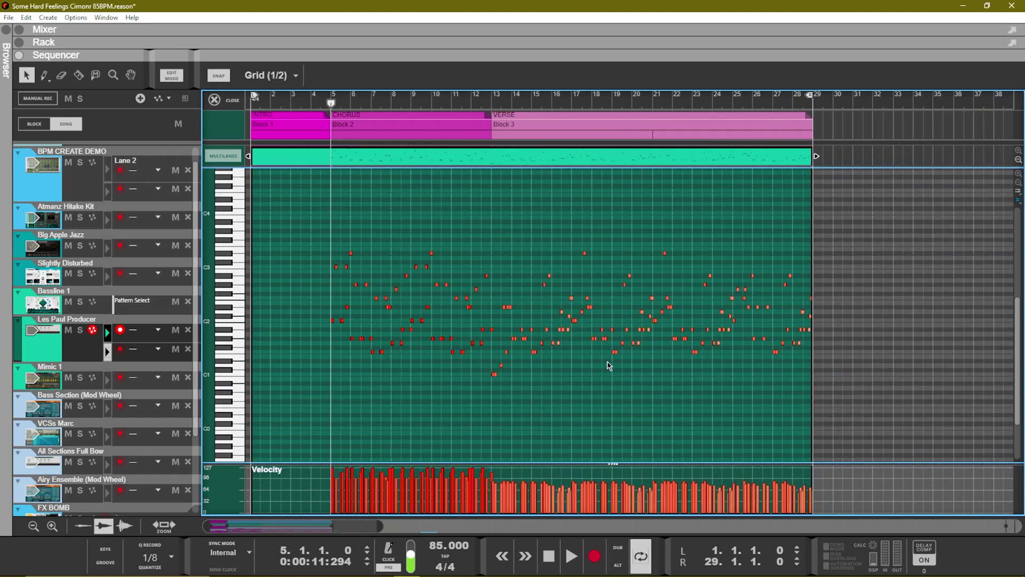
Play the chorus from bar 5 and compare the Les Paul Producer track soloed against the full mix
key(space)
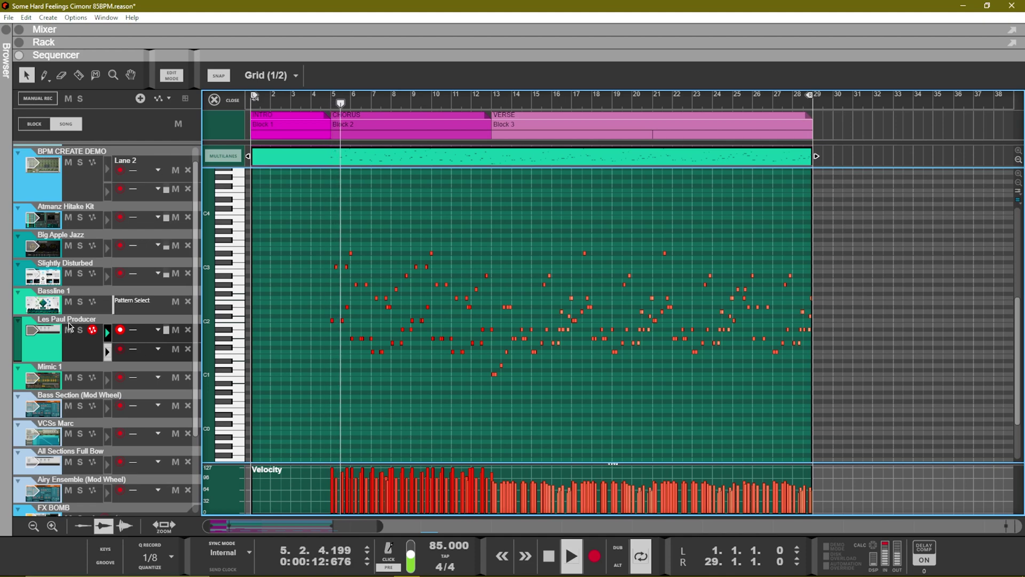
click(78, 331)
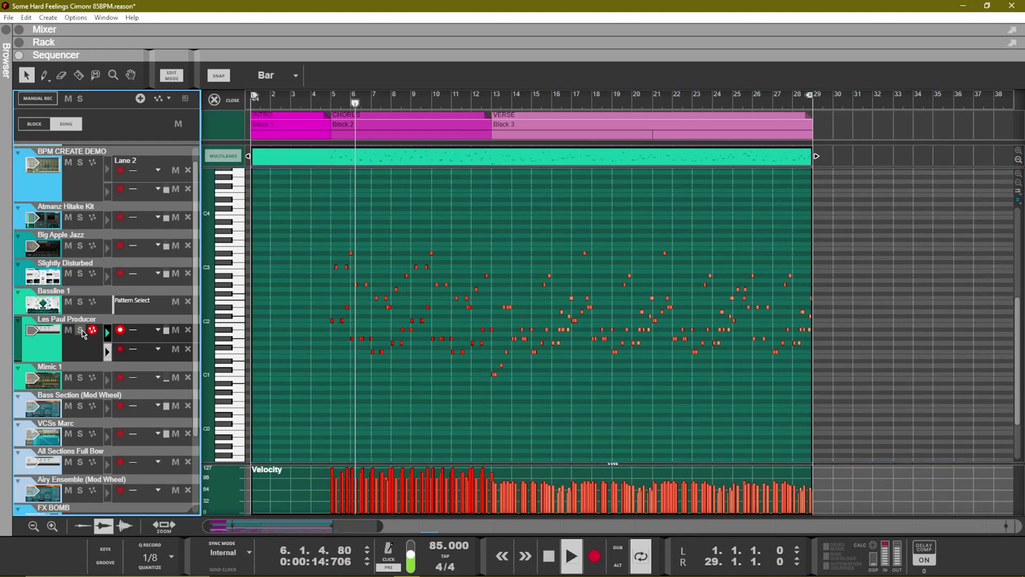
click(80, 330)
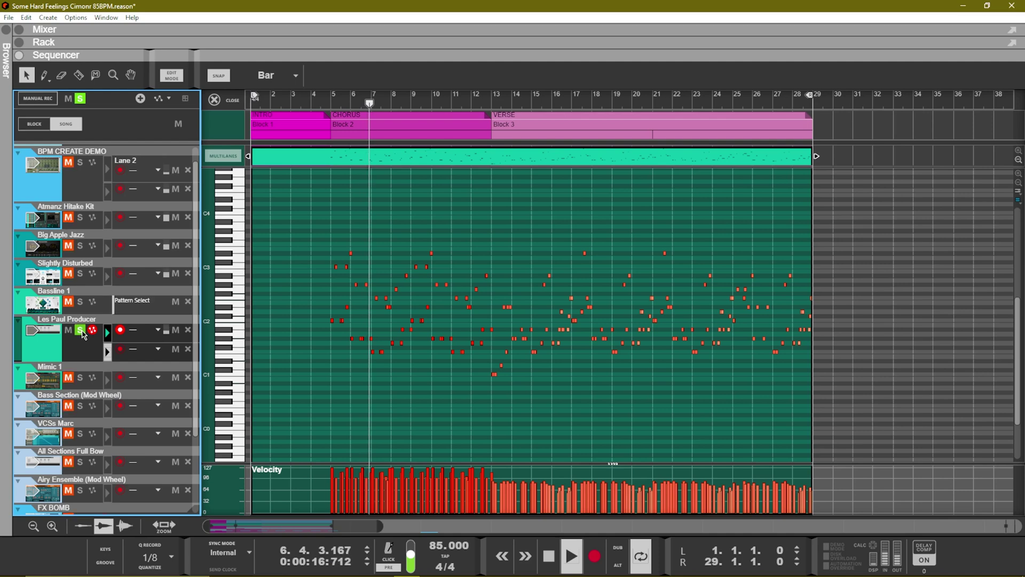
click(80, 330)
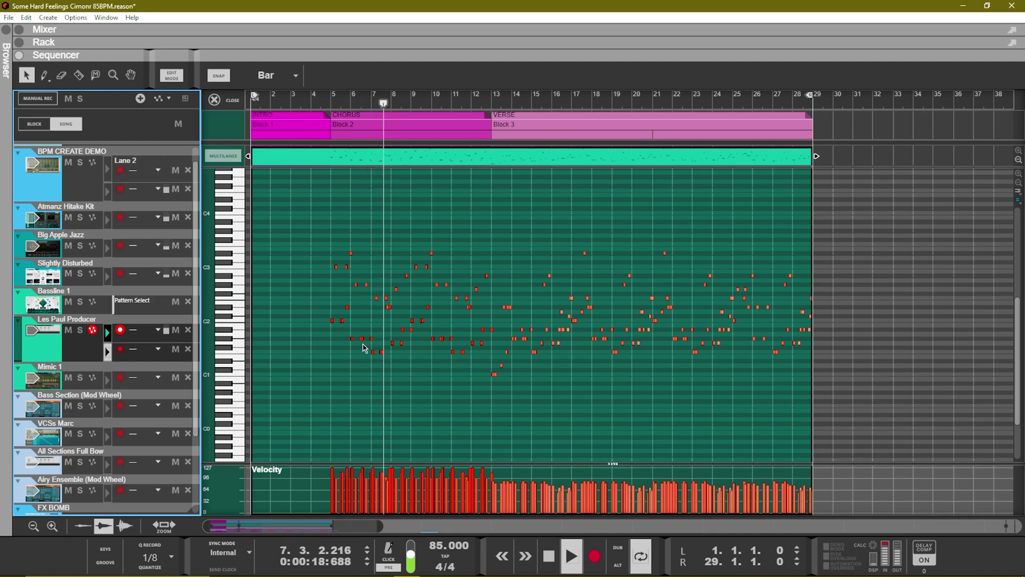
click(80, 330)
click(80, 330)
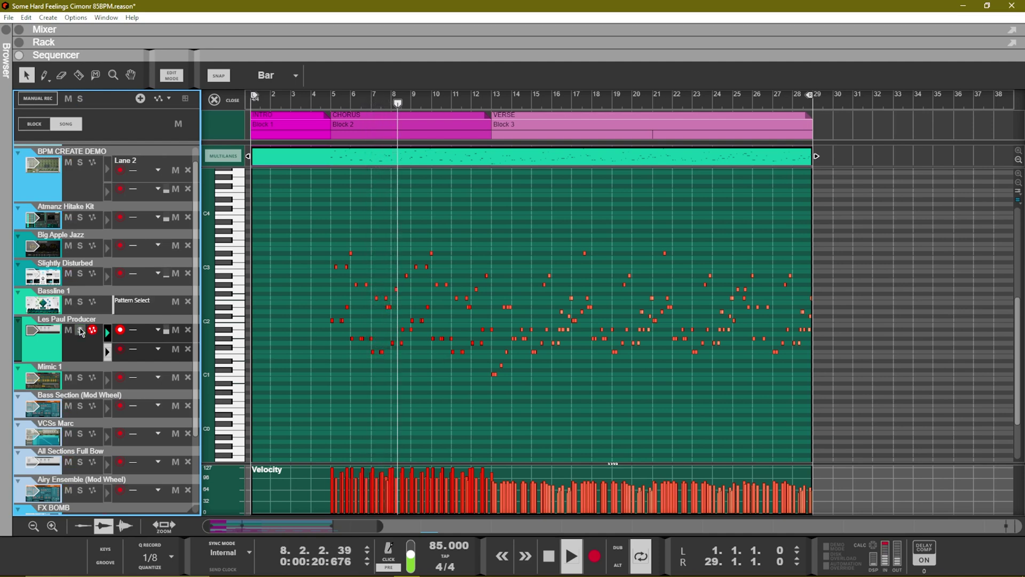
click(80, 330)
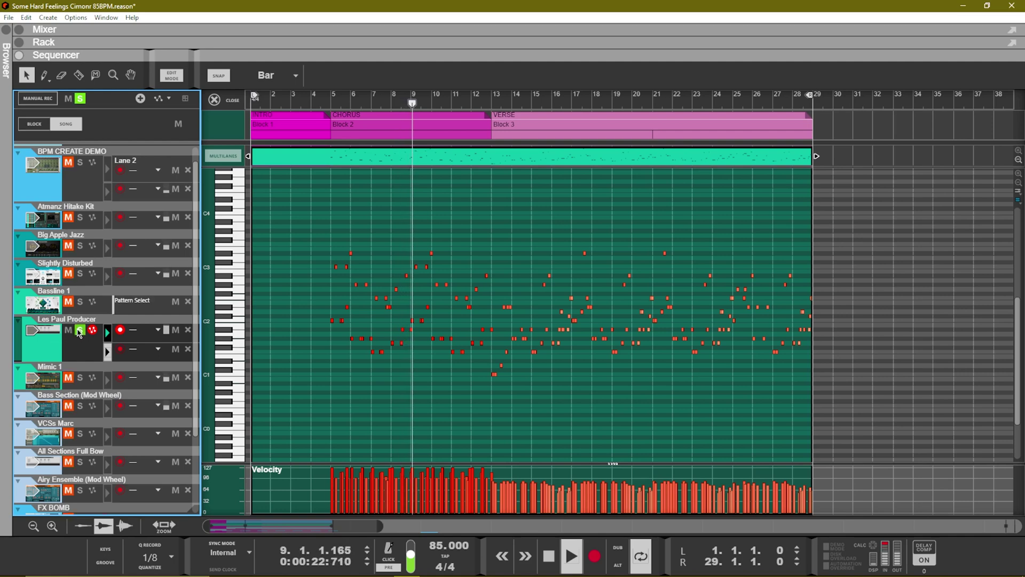
click(80, 330)
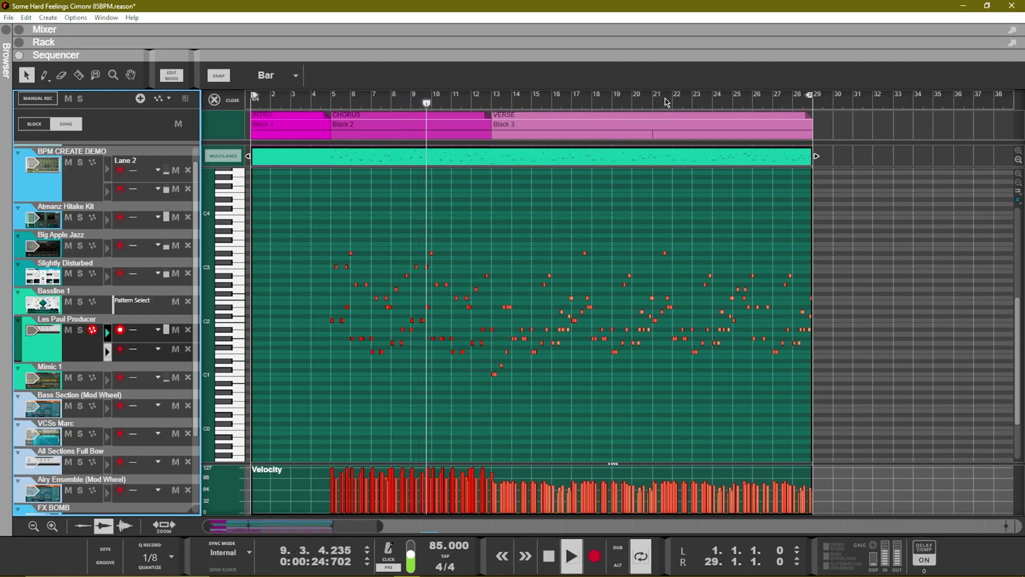
Audition the Percussion channel during playback, return to the song arrangement and stop playback
double_click(507, 160)
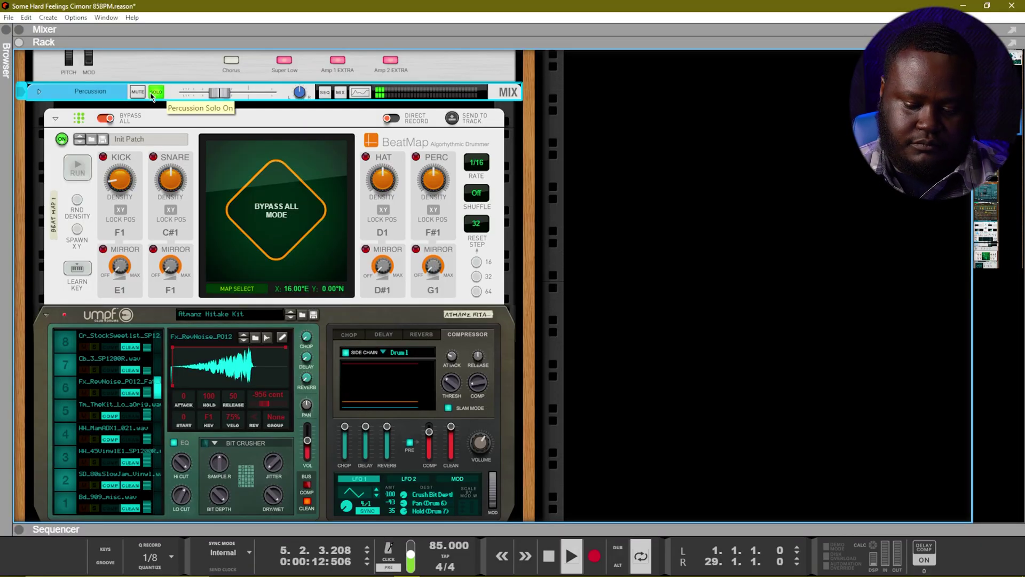
key(F7)
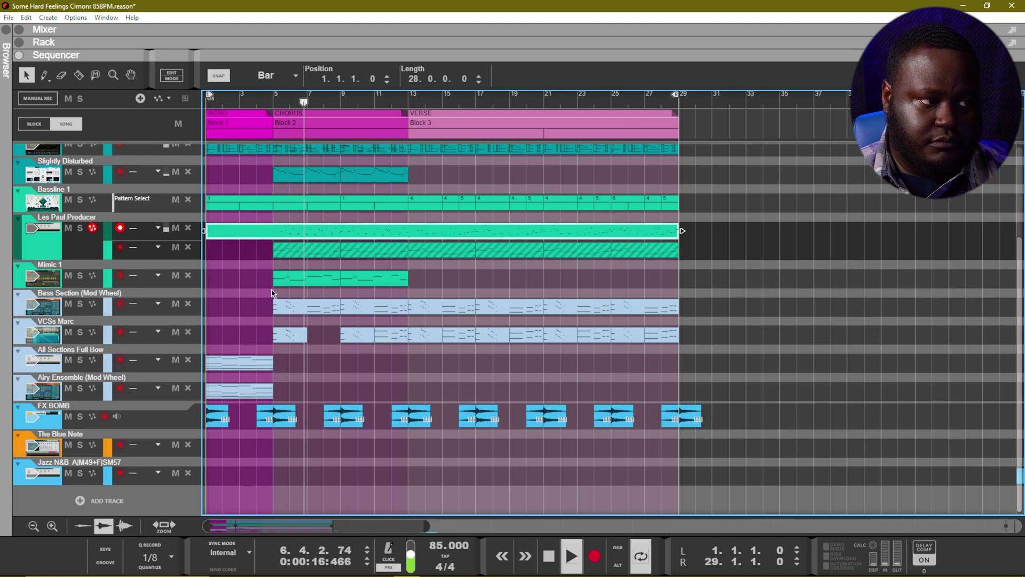
key(space)
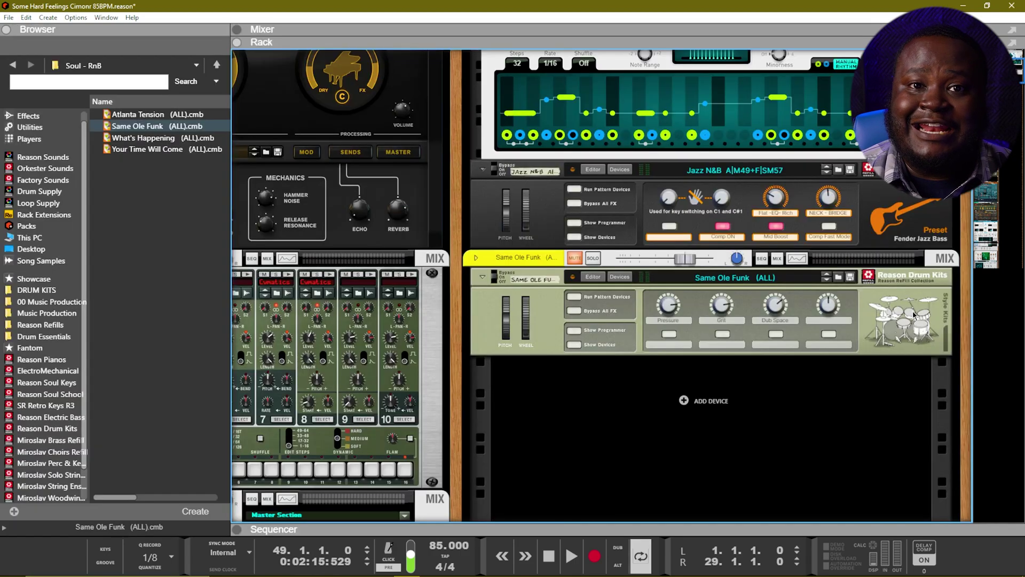
Add a Beat Map player to the Same Ole Funk drum kit and move its map position away from the origin
right_click(865, 342)
mouse_move(915, 386)
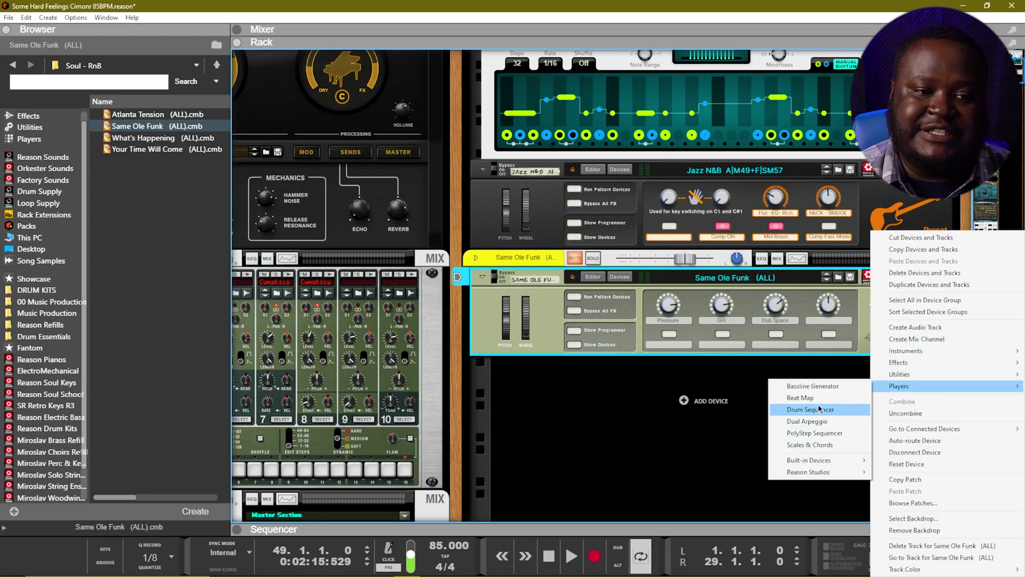
click(800, 398)
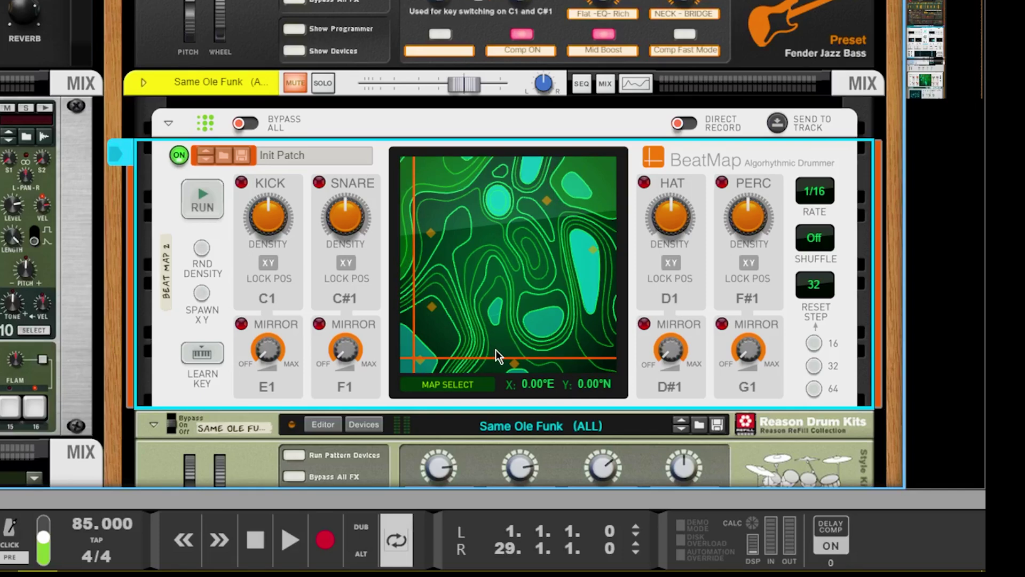
drag(435, 352, 576, 268)
Spawn a series of random X/Y positions on the Beat Map
click(203, 294)
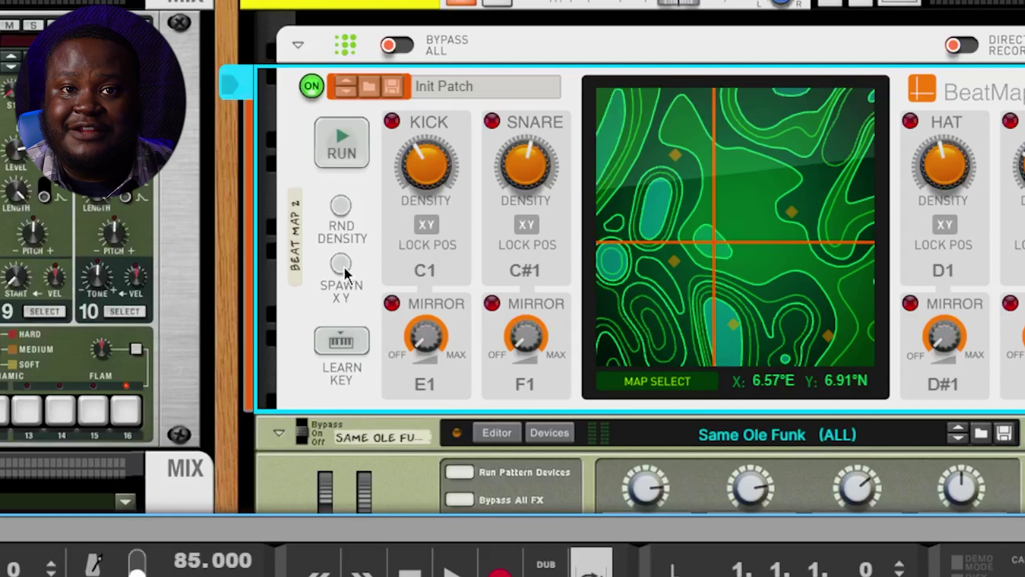
click(344, 266)
click(344, 265)
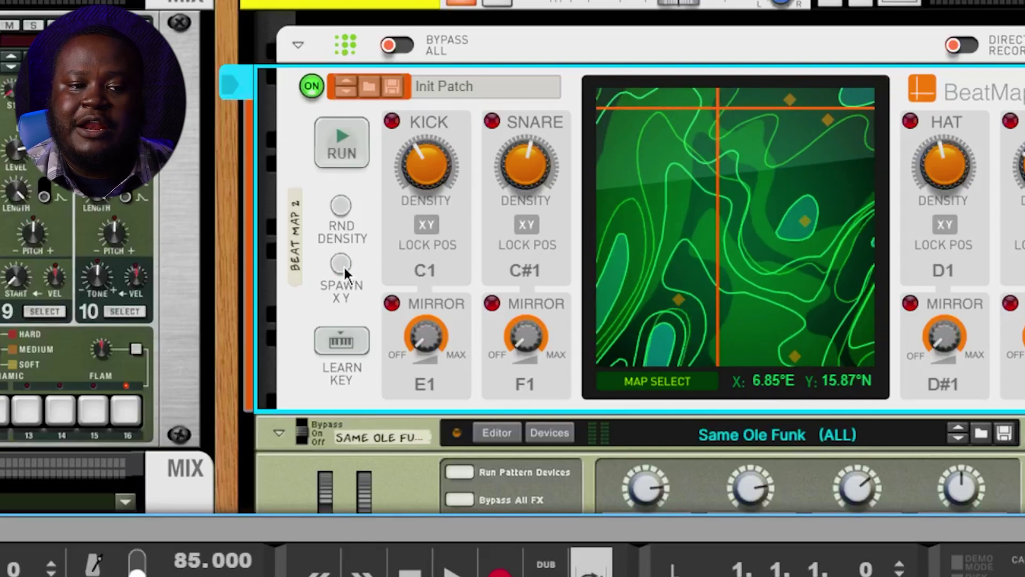
click(343, 265)
click(344, 265)
click(344, 265)
click(344, 265)
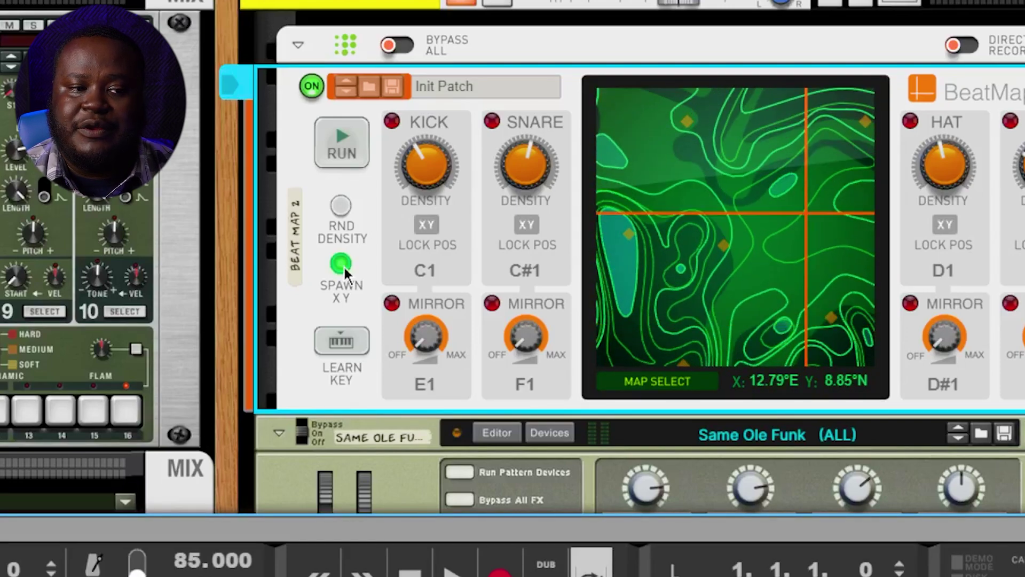
click(344, 265)
Randomize the Beat Map drum densities and set the map position to about 7.16°E, 8.17°N
click(340, 207)
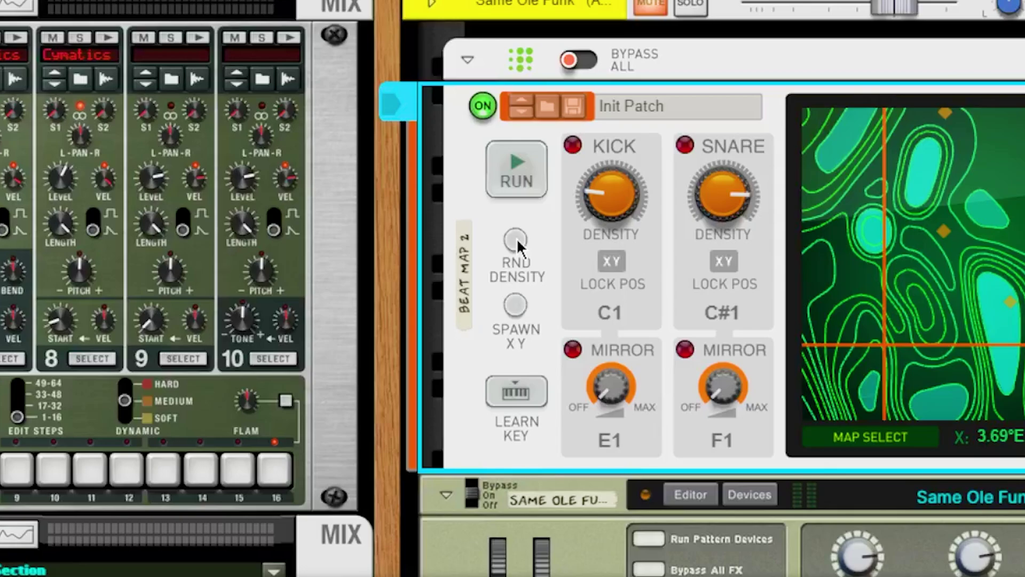
click(517, 239)
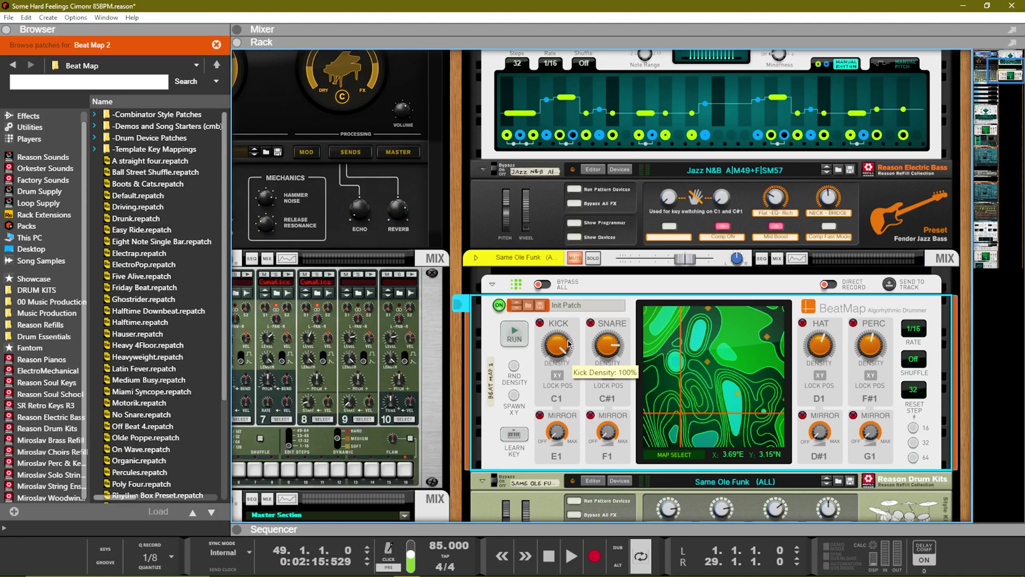
click(685, 375)
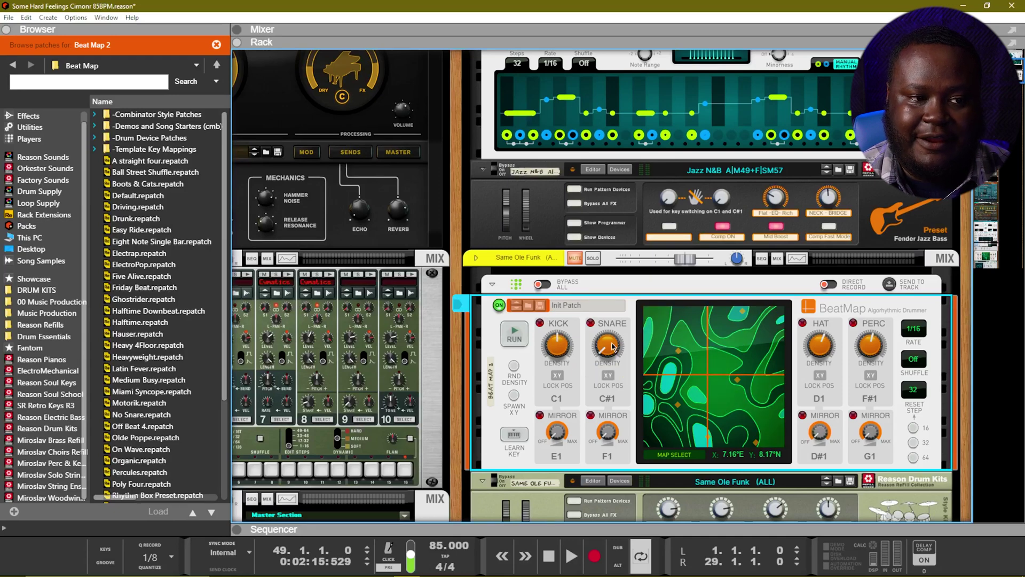
click(514, 366)
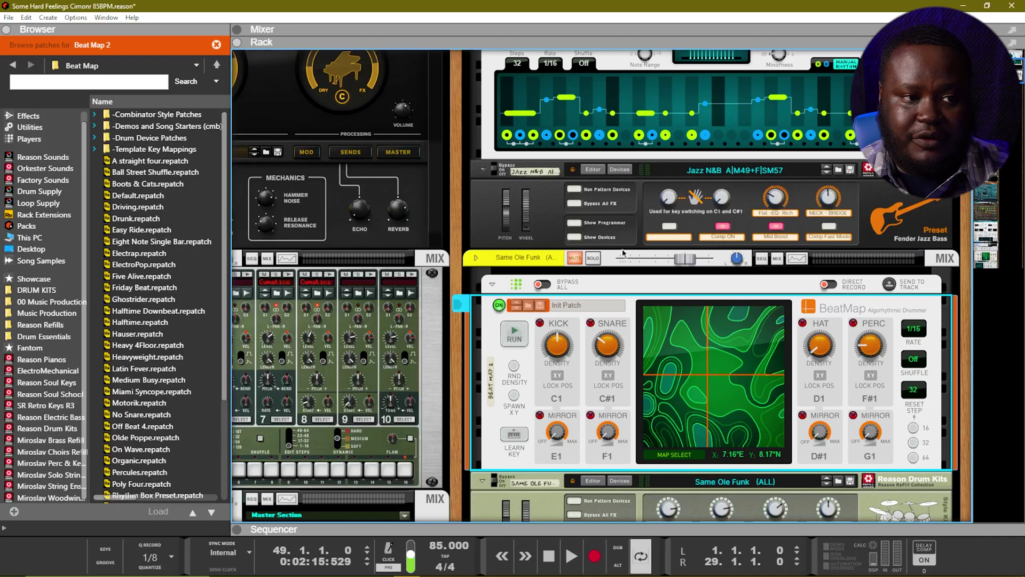
Solo the Same Ole Funk channel and play the song from bar 49 in the sequencer
click(592, 265)
key(F7)
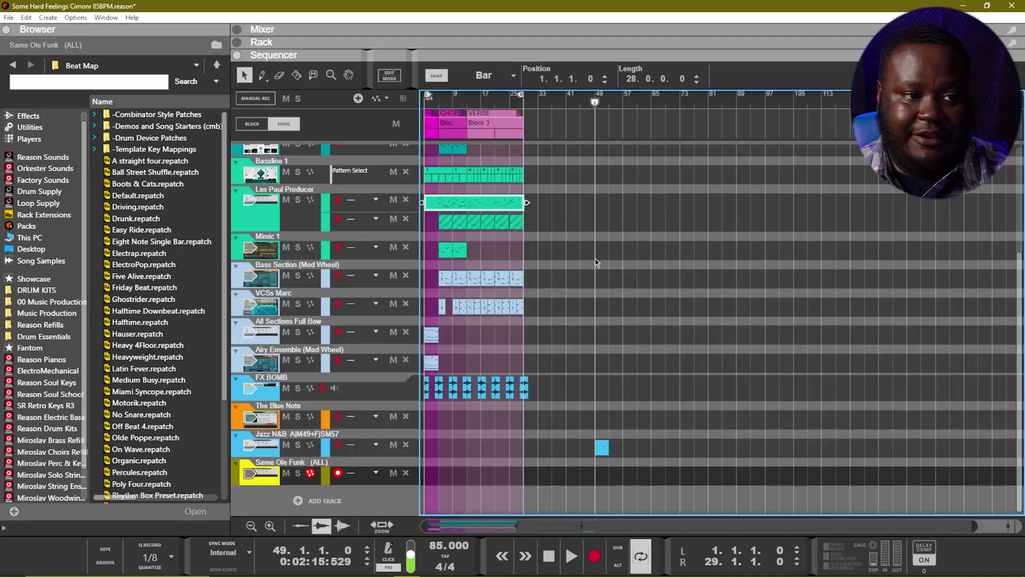
key(space)
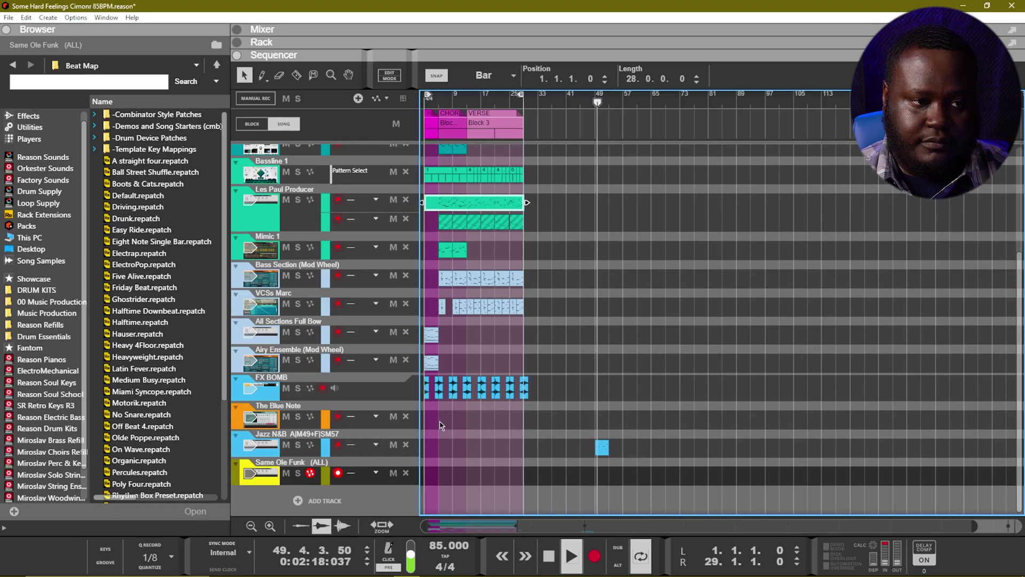
scroll(544, 396, up, 3)
scroll(545, 396, down, 5)
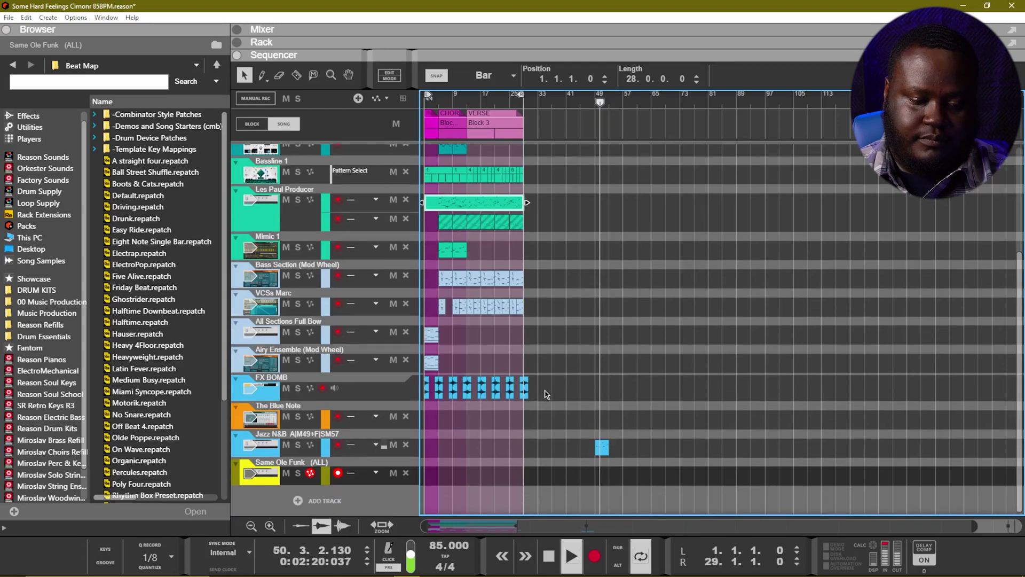
Return to the Beat Map in the rack and audition its pattern with the Same Ole Funk kit
key(F6)
scroll(571, 252, up, 3)
scroll(573, 335, down, 6)
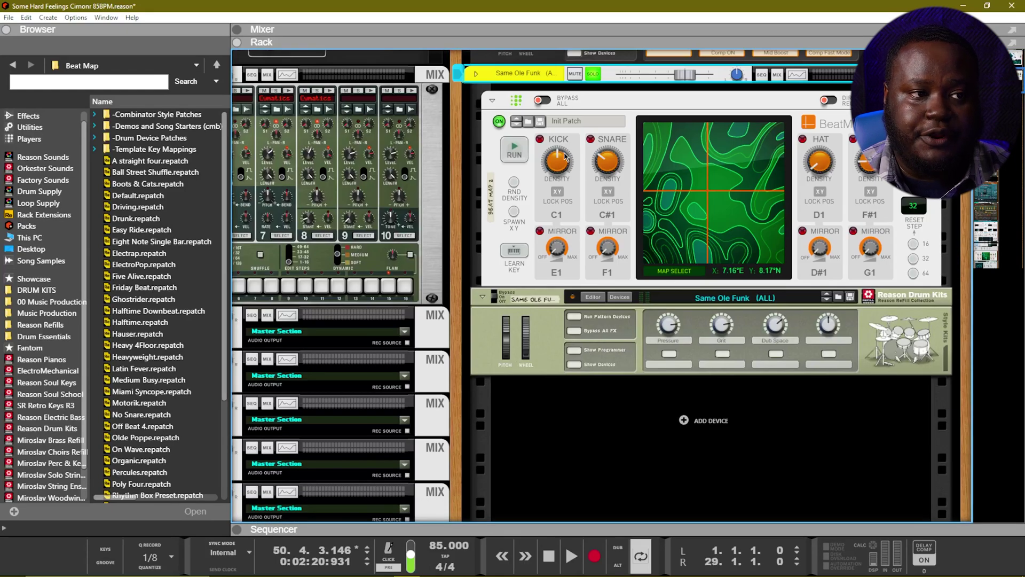
key(space)
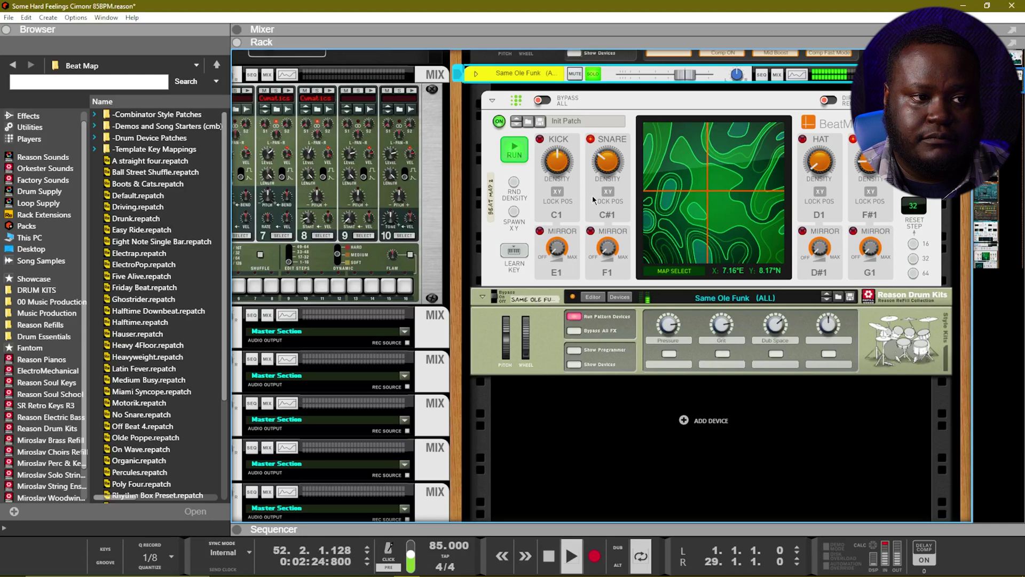
key(space)
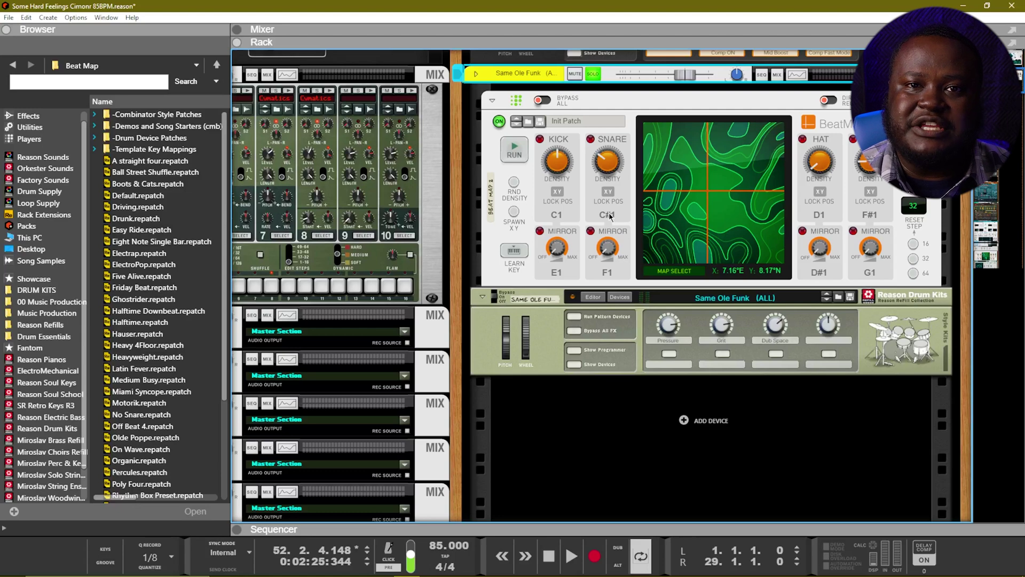
Use Learn Key in Beat Map to keep the kick on C1 and assign the snare to E1
click(612, 217)
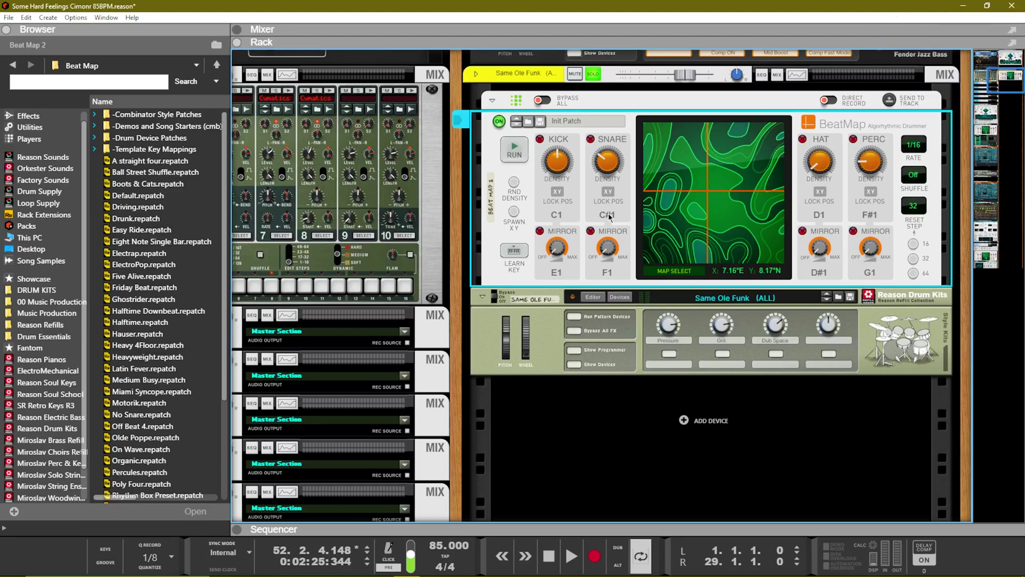
click(610, 215)
click(514, 249)
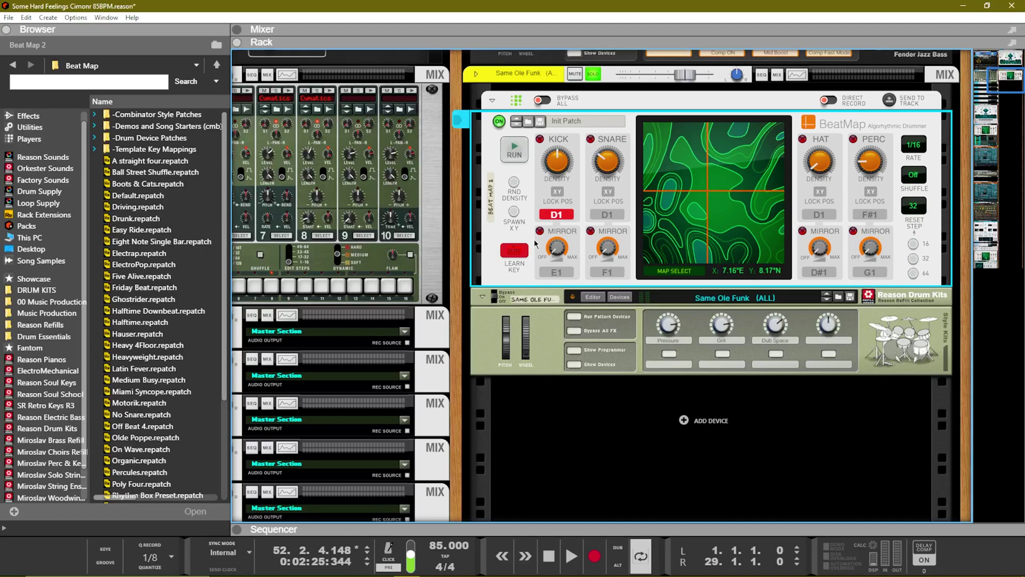
key(s)
key(a)
key(d)
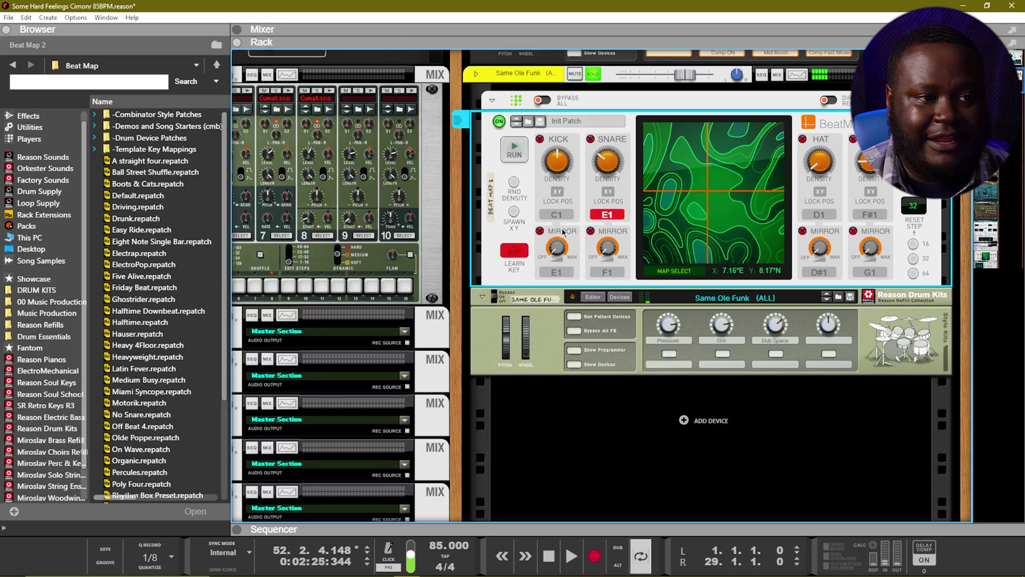
click(521, 253)
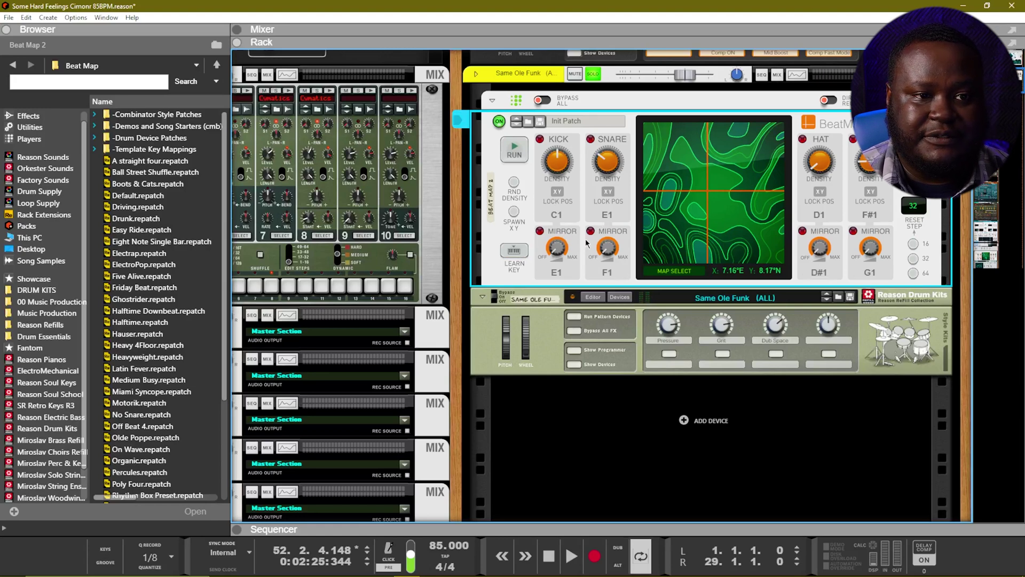
Learn F#1 for the hat and F#2 for the percussion, and audition the remapped pattern
click(508, 250)
click(819, 215)
key(t)
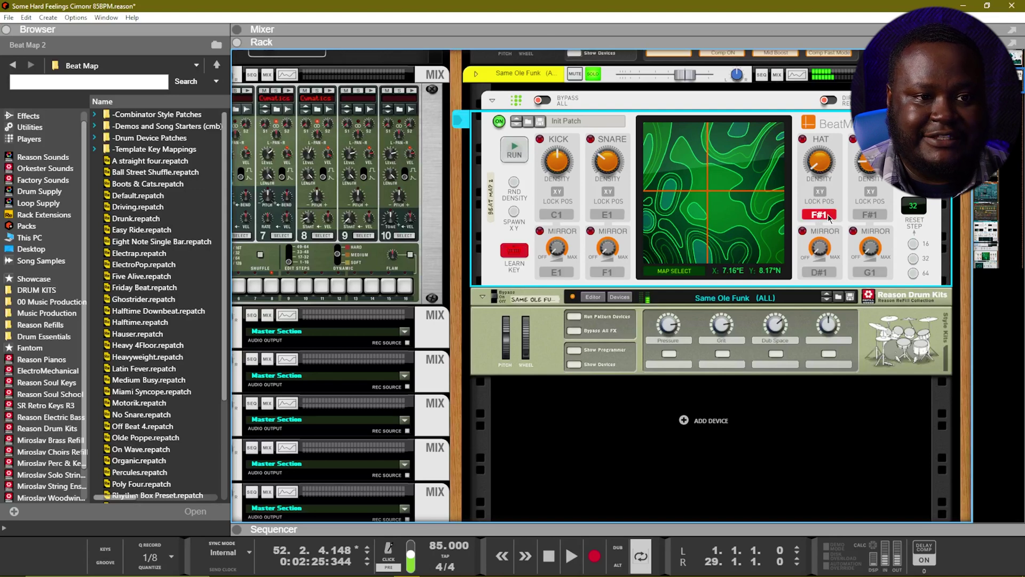
click(869, 215)
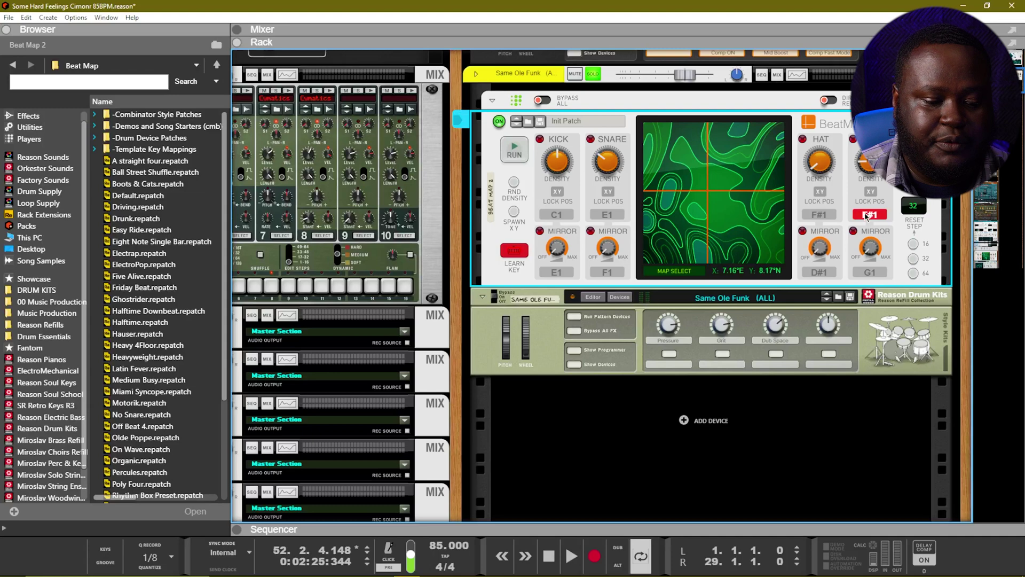
key(t)
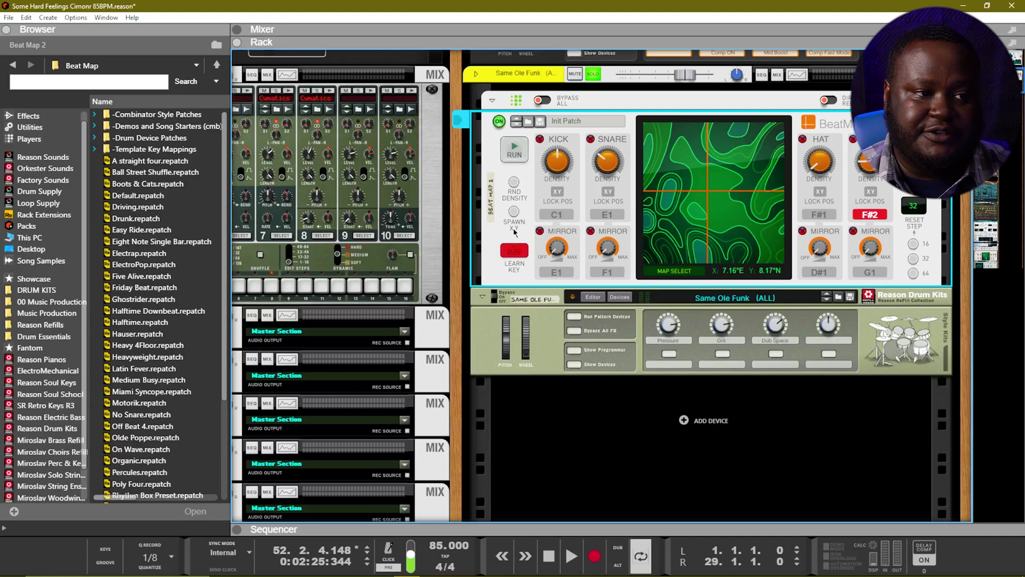
click(514, 250)
key(space)
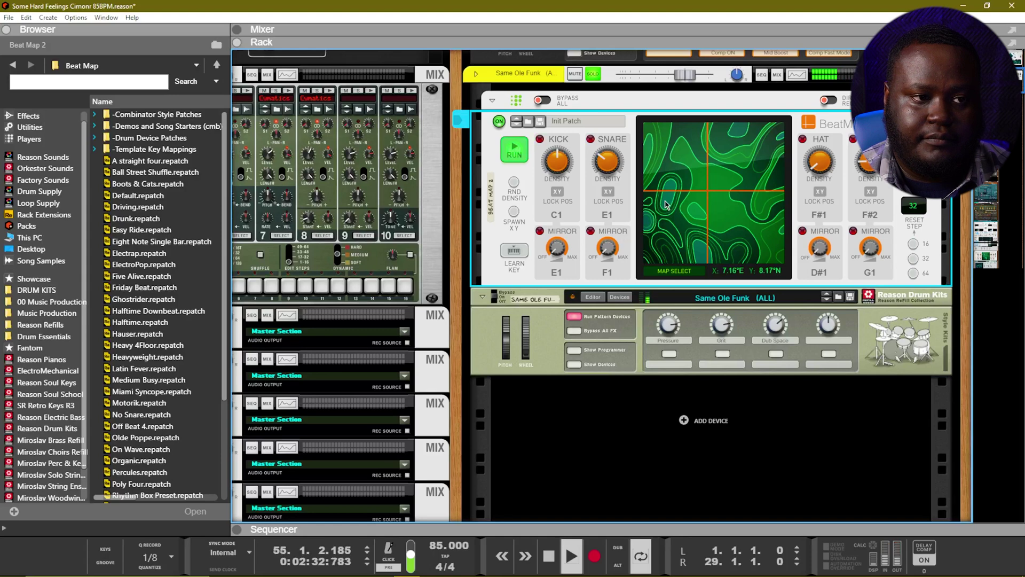
key(space)
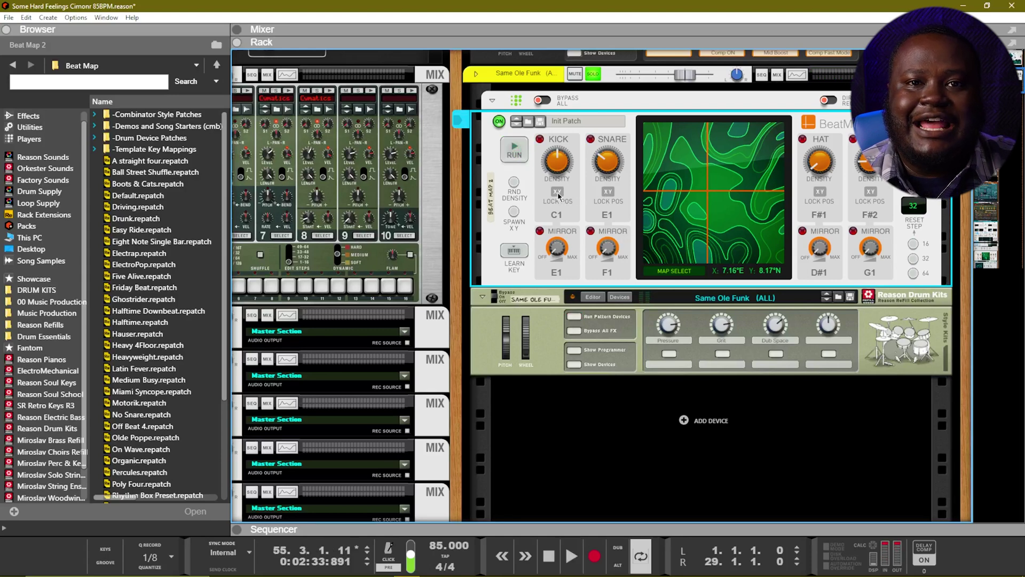
Lock the kick's map position and move the Beat Map crosshair to 7.50°E, 0.00°N during playback
click(558, 194)
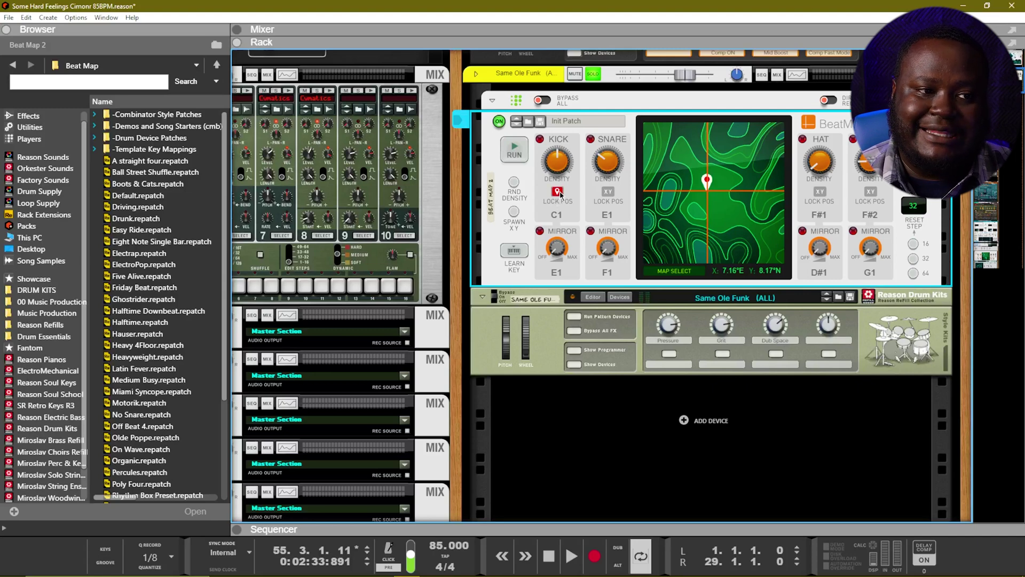
click(705, 197)
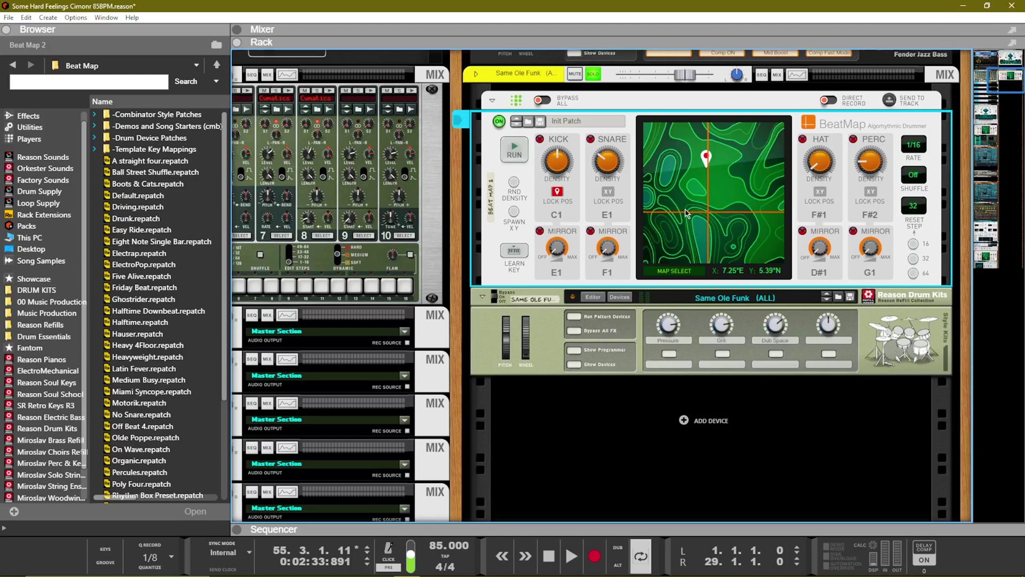
key(space)
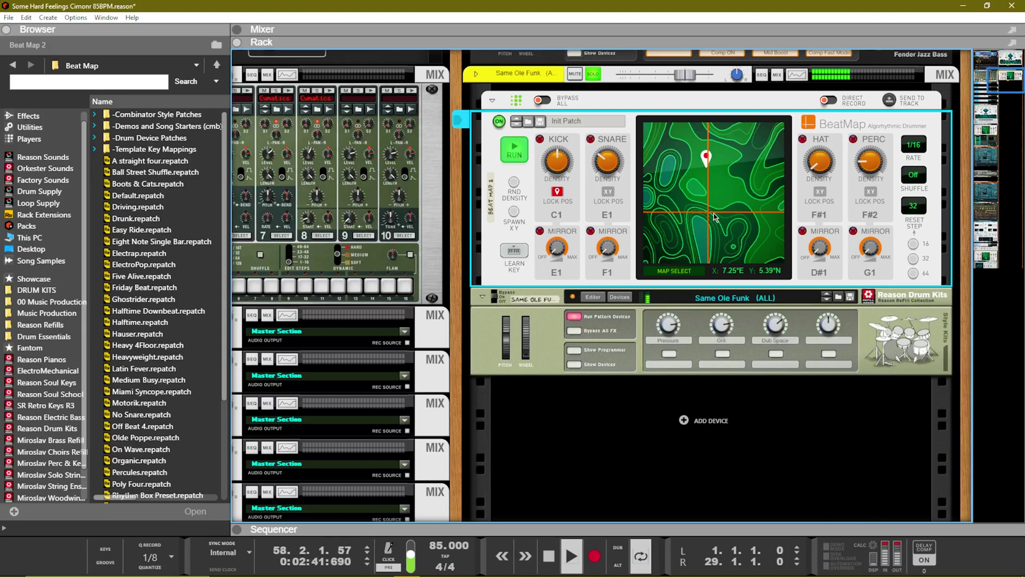
drag(710, 216, 710, 271)
Adjust the snare density during playback, stop, and set the hat density to 39%
mouse_move(612, 172)
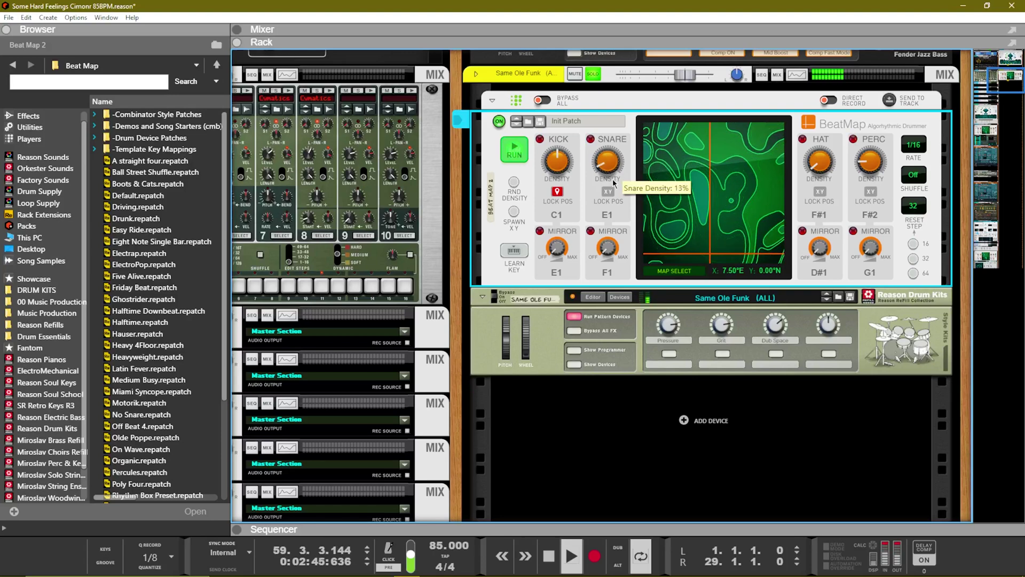
drag(612, 169, 613, 158)
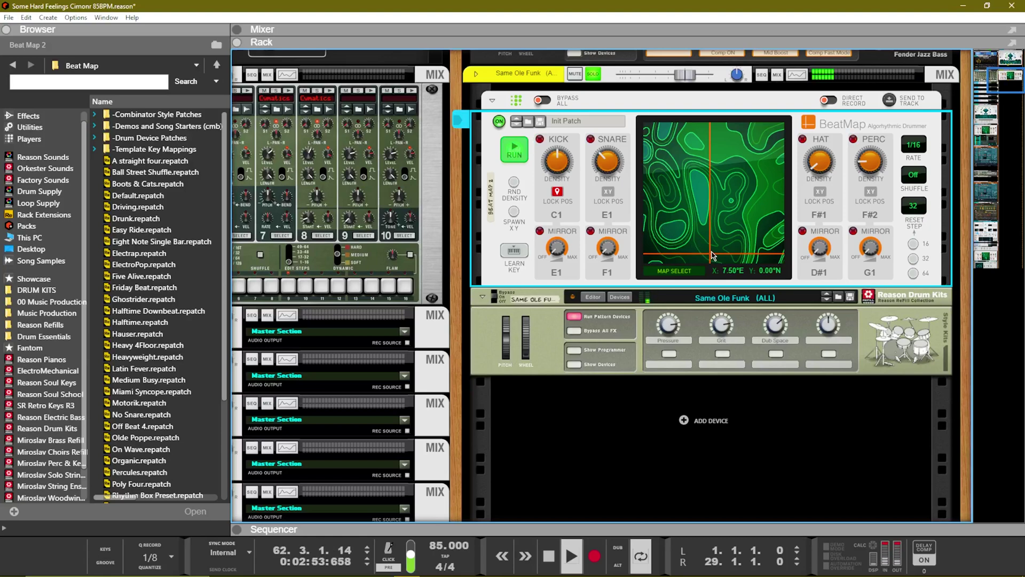
mouse_move(819, 169)
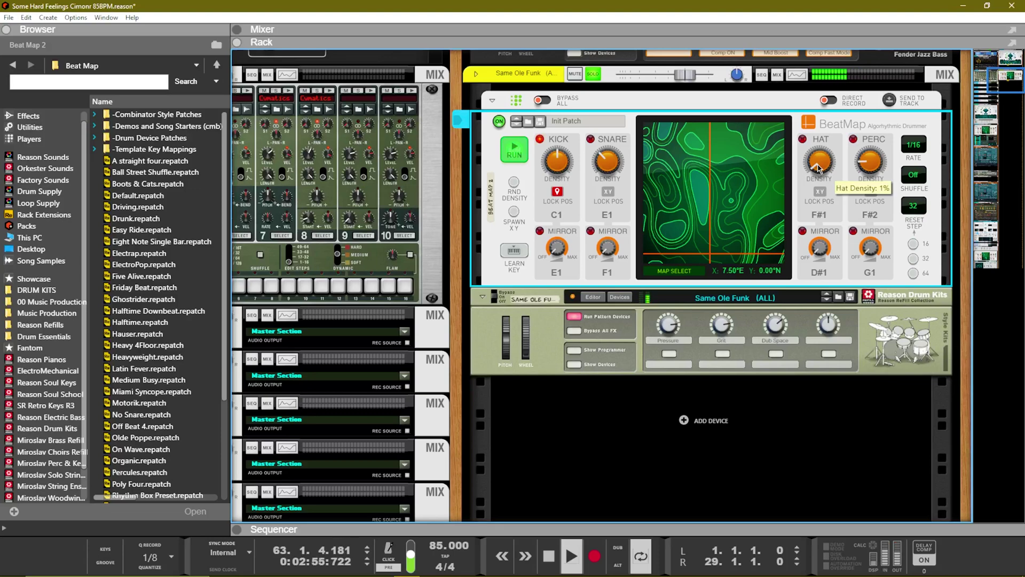
key(space)
drag(824, 172, 825, 158)
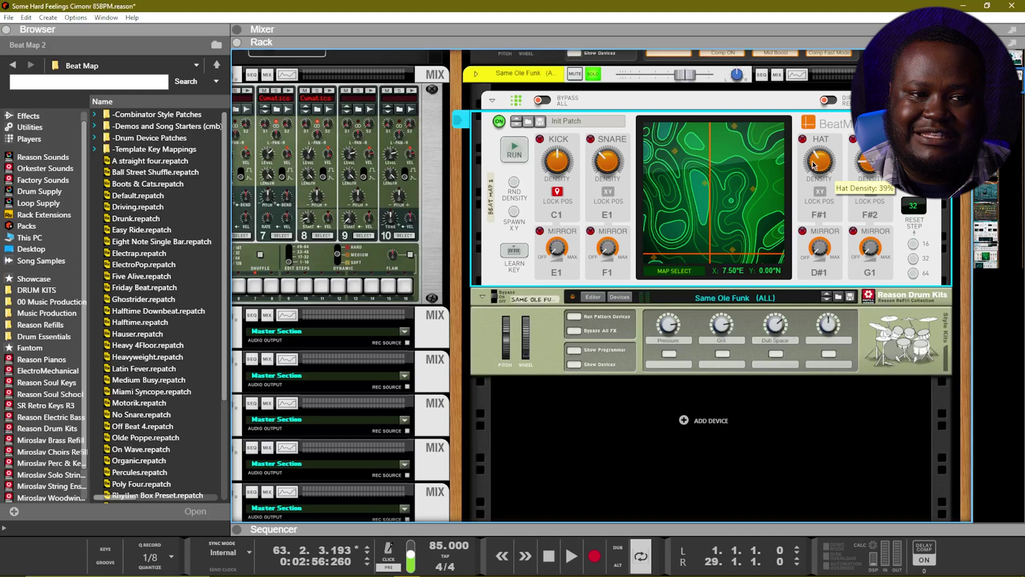
Set the reset step to 16 and try the pattern at rates of 1/8 and 1/64 during playback
key(space)
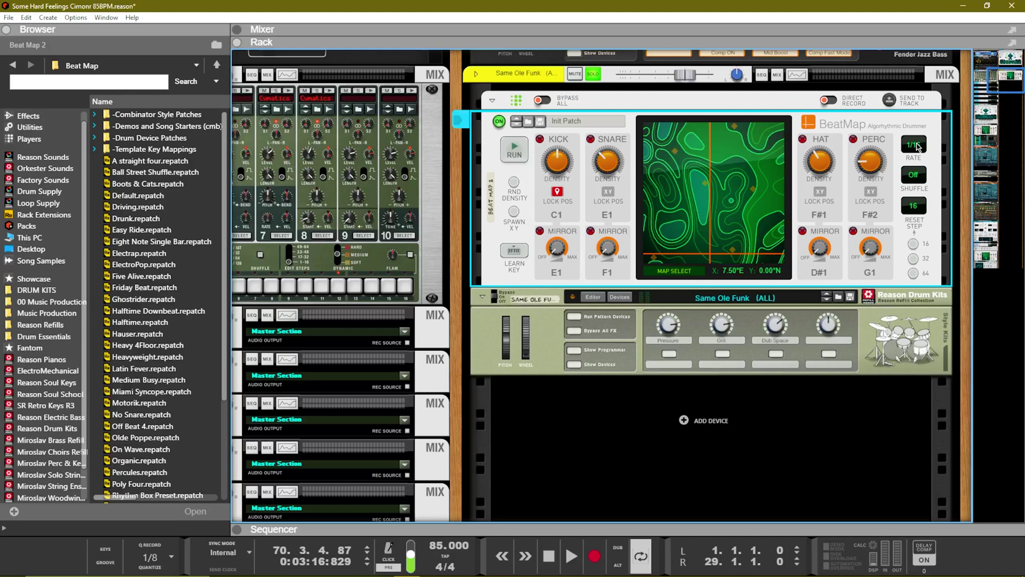
click(916, 145)
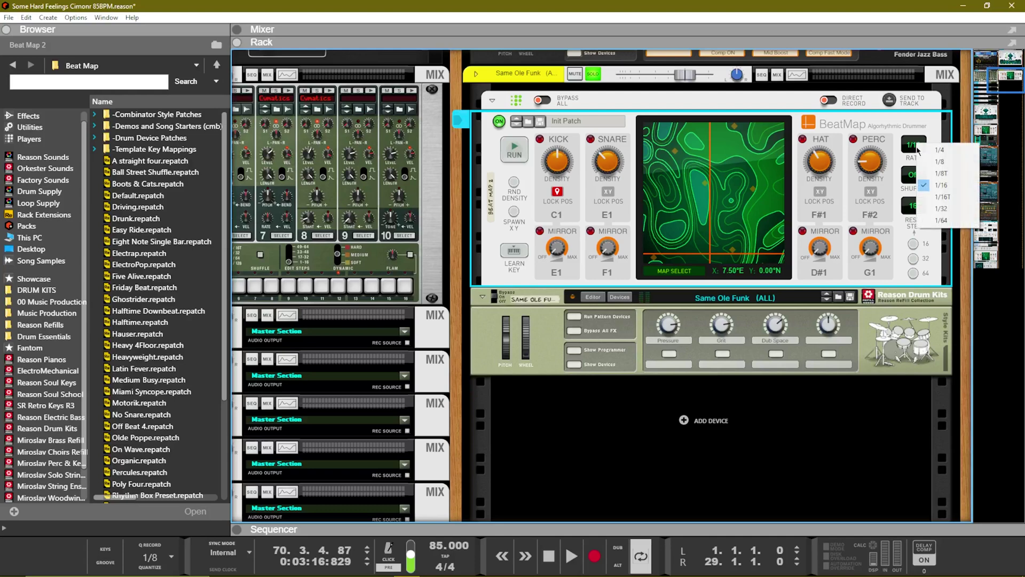
click(920, 162)
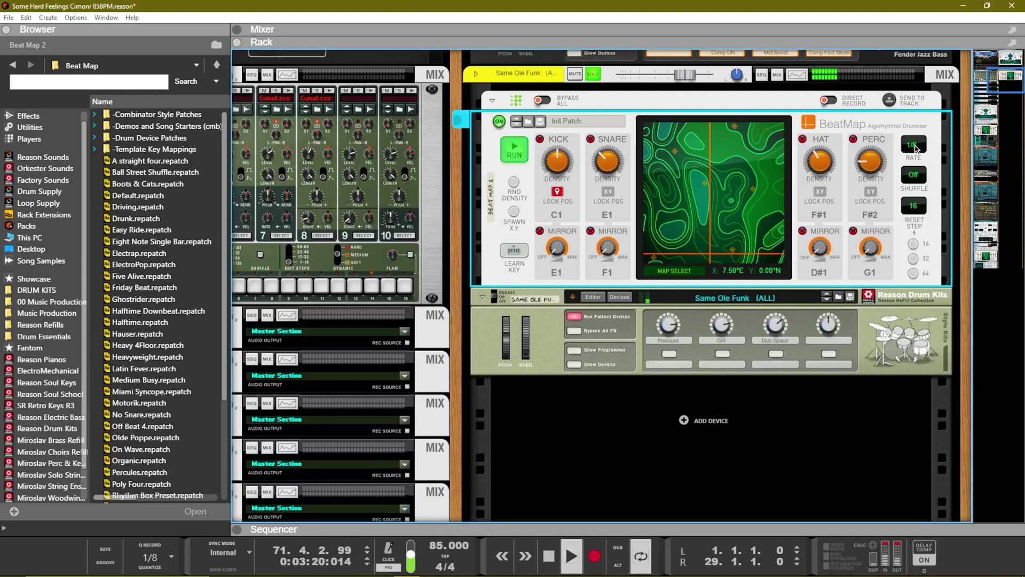
click(916, 148)
click(927, 219)
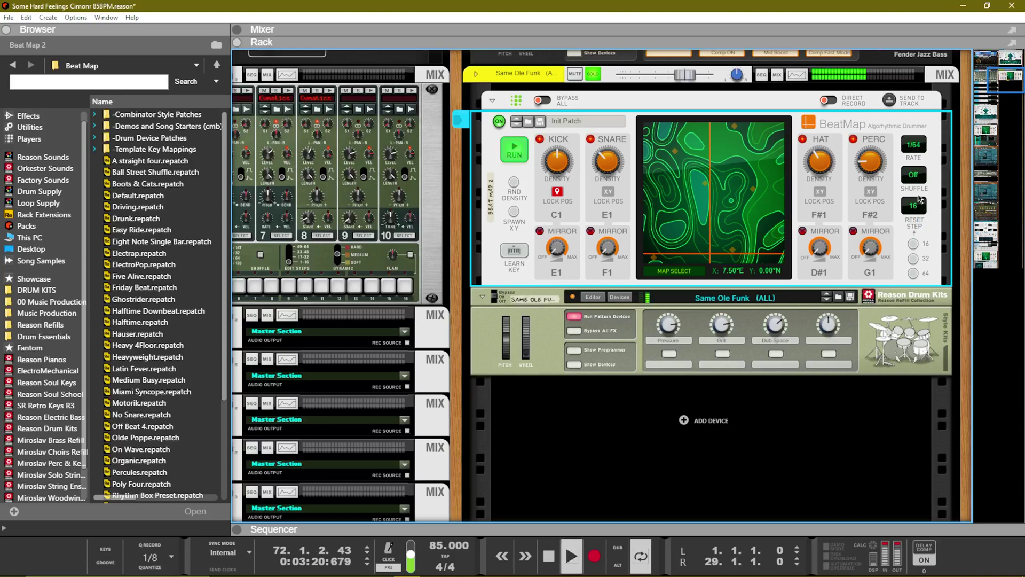
Set the Beat Map rate to 1/16 during playback and bring up the sequencer
click(914, 147)
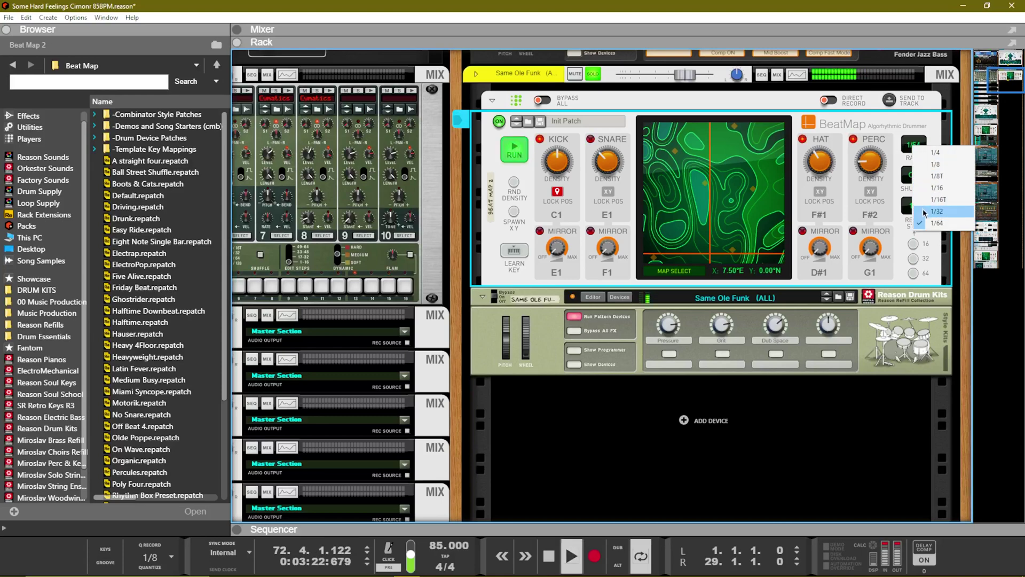
click(923, 187)
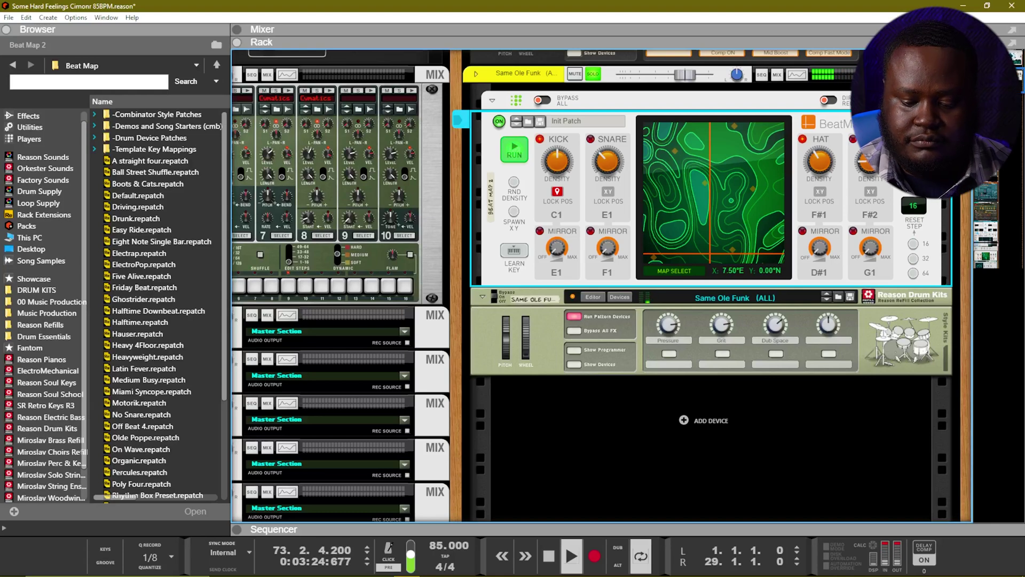
key(F7)
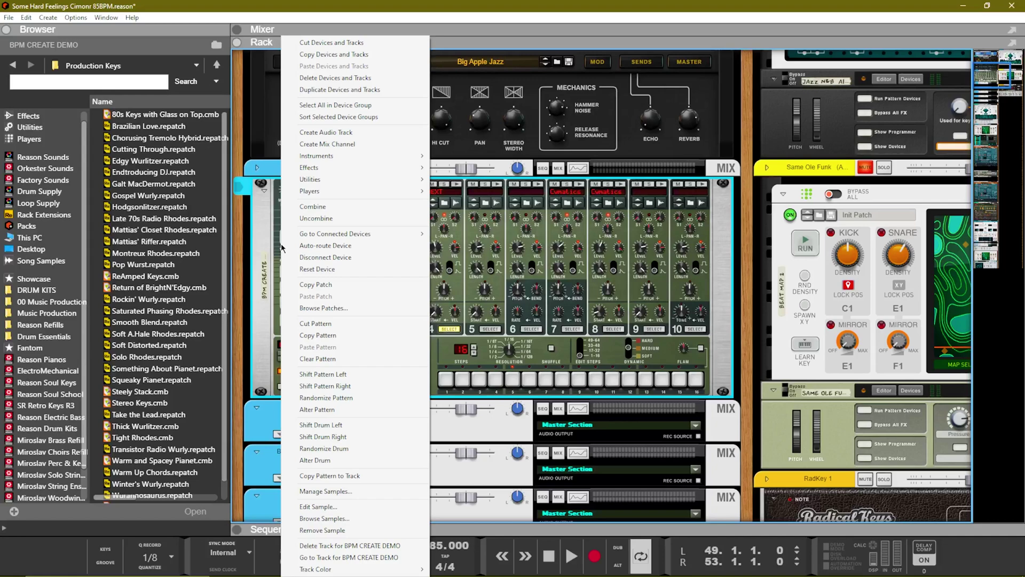
Add a Drum Sequencer player to the BPM CREATE Redrum and program hits on its C1, D1 and G1 rows in pattern 1
mouse_move(342, 191)
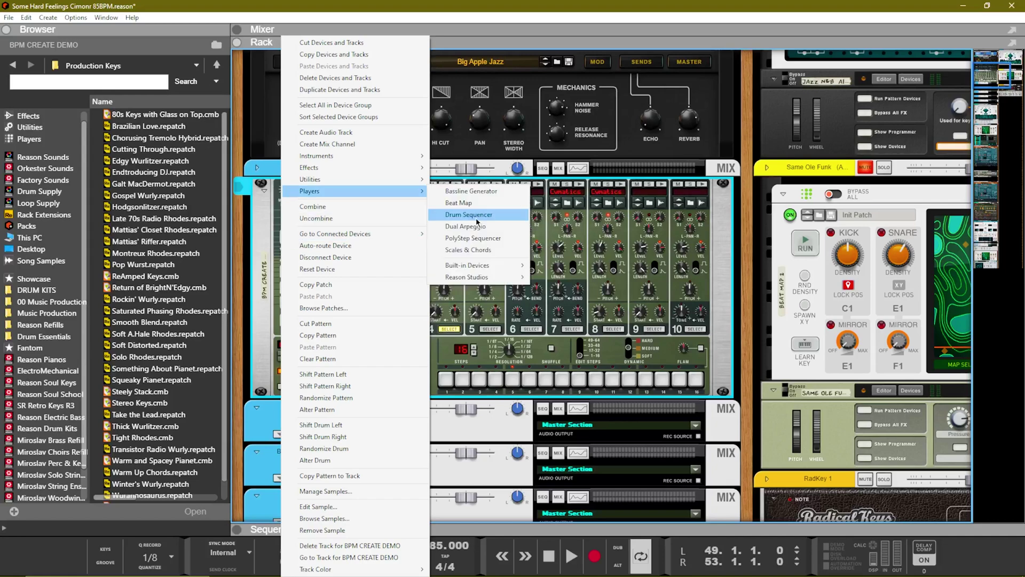
click(476, 219)
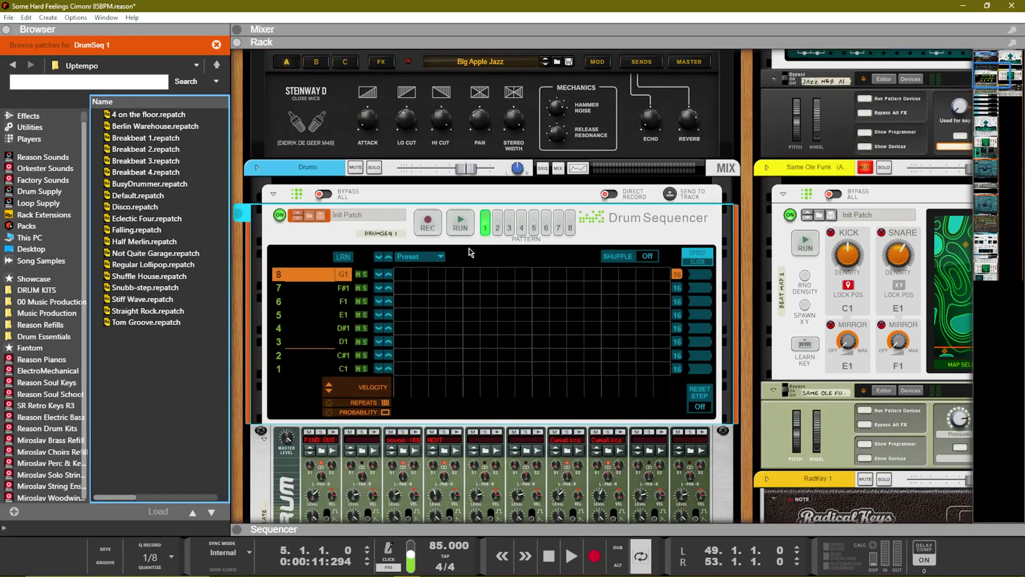
click(403, 369)
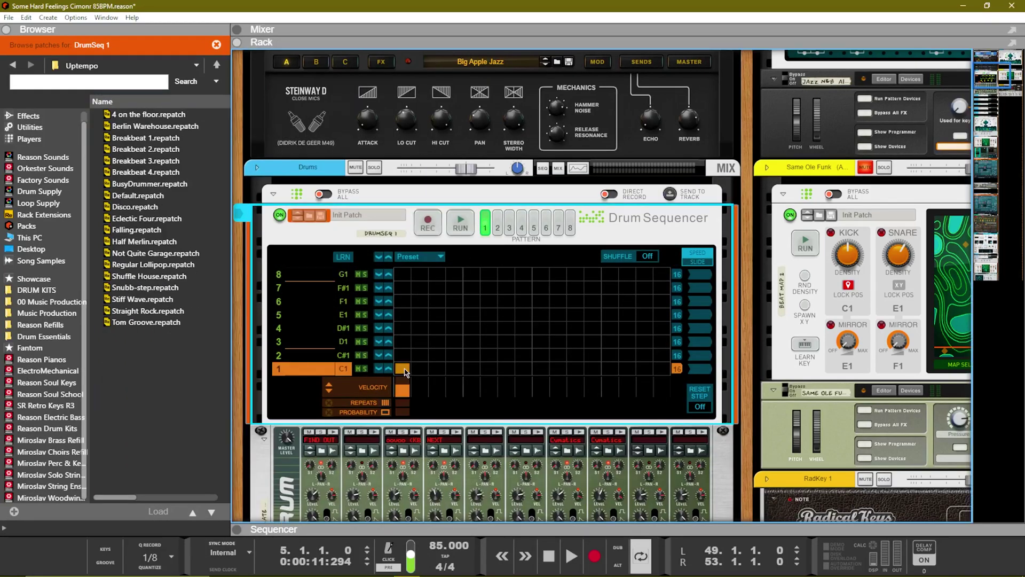
click(457, 370)
click(507, 369)
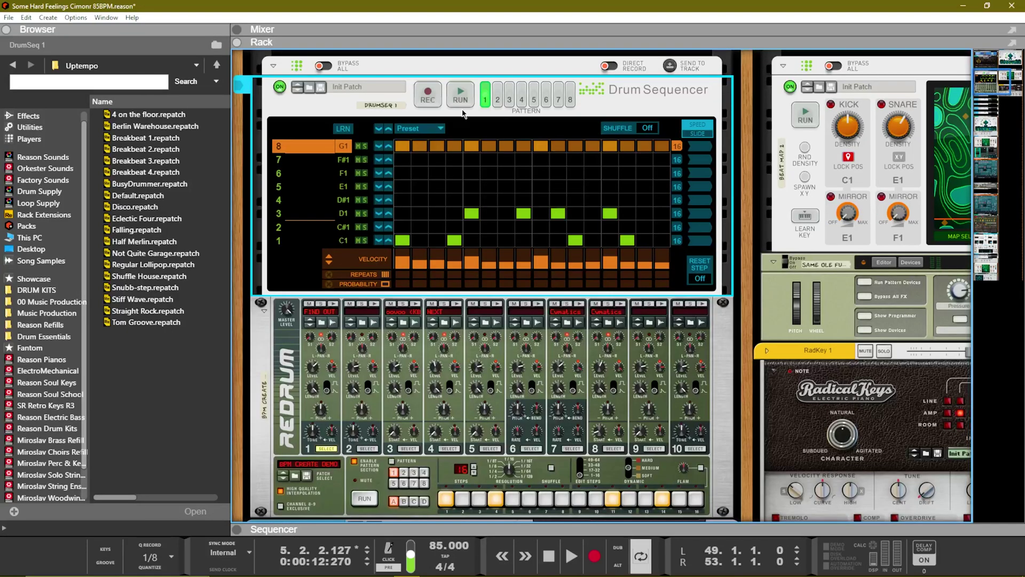
Compare the Redrum's own pattern, using the empty Drum Sequencer pattern 2, with Drum Sequencer pattern 1 during playback
click(498, 98)
click(395, 473)
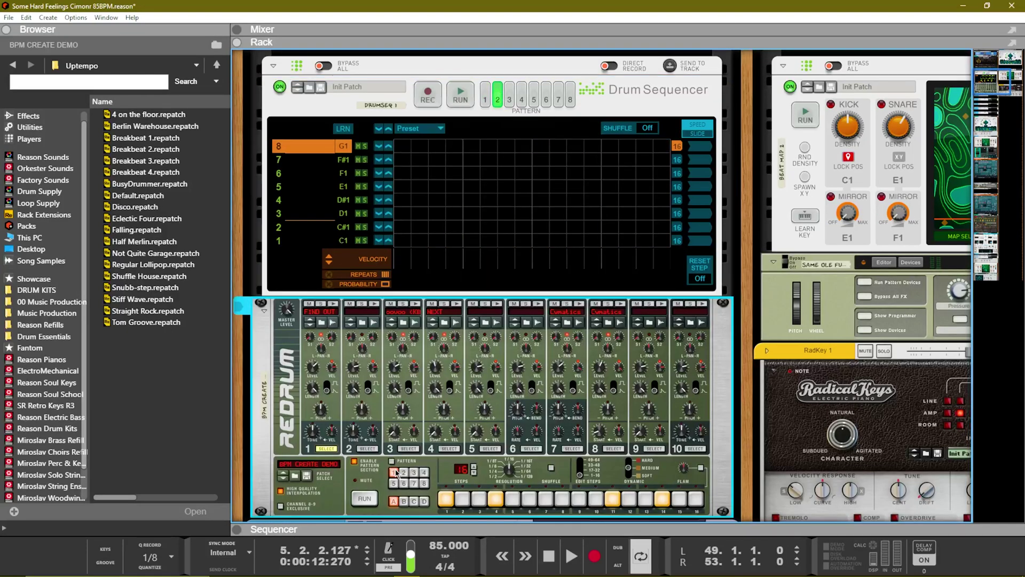
click(392, 462)
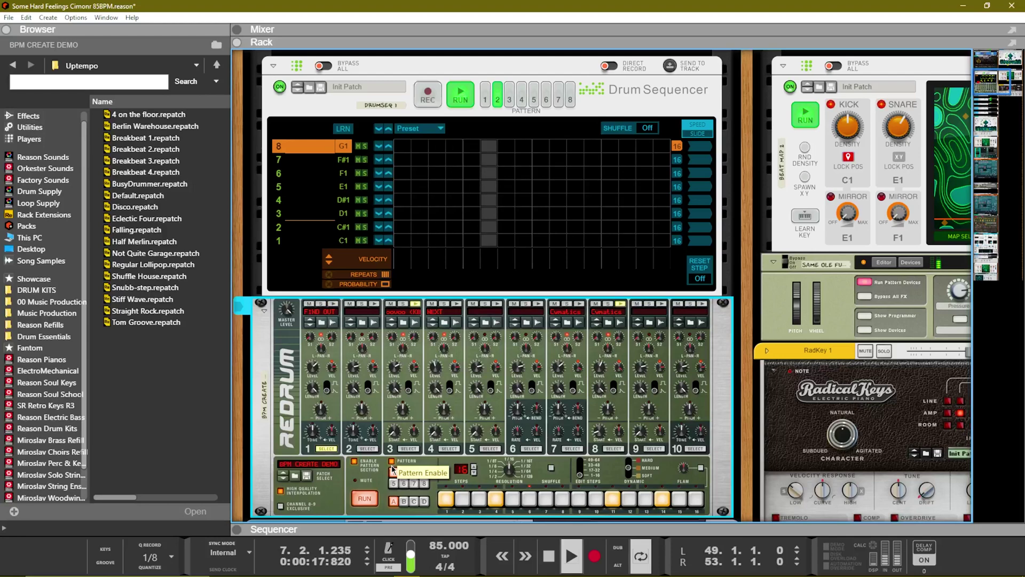
click(484, 99)
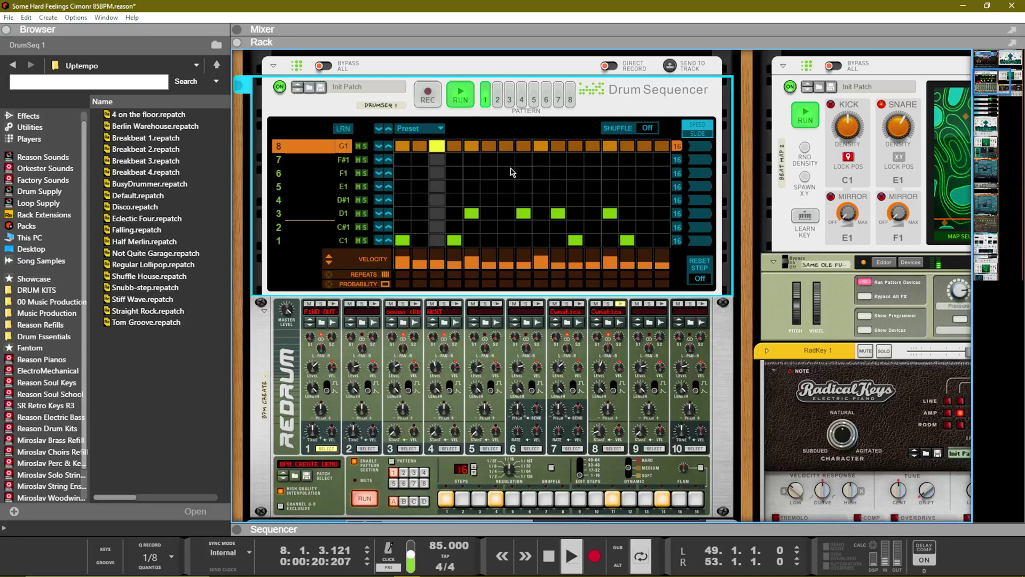
key(space)
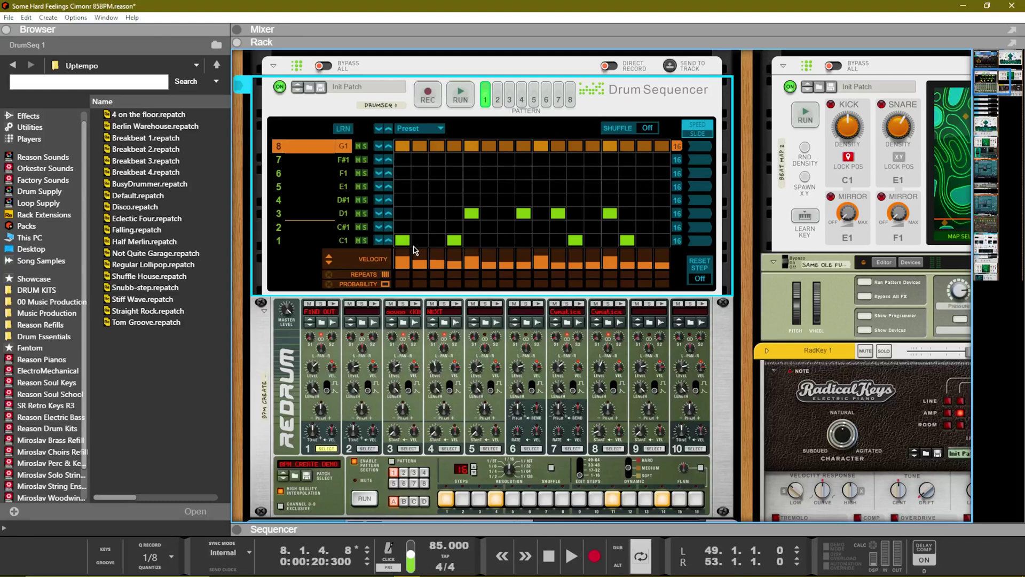
Audition the C1 hit on step 4 at 50% probability and set its probability to 85%
click(350, 245)
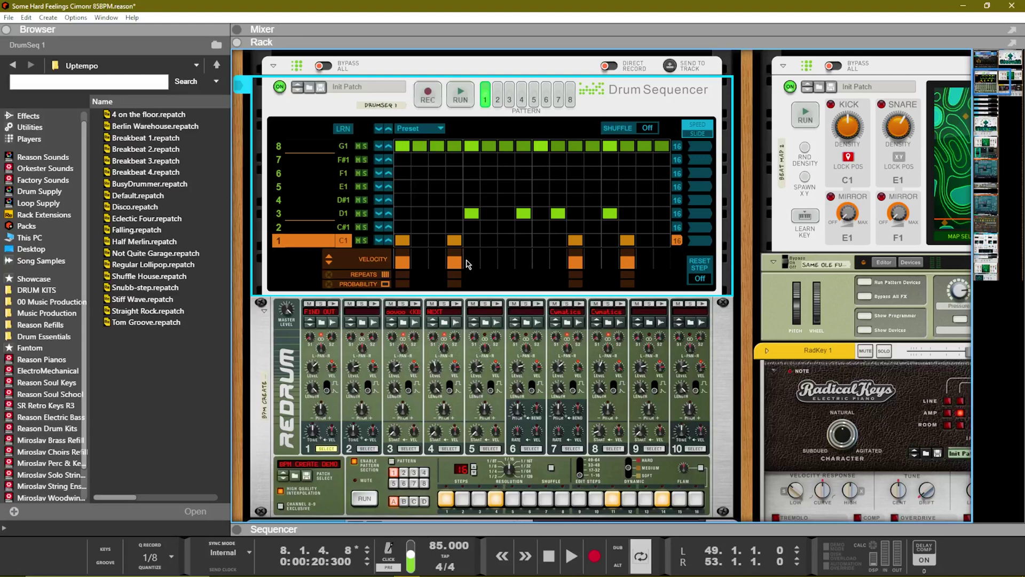
click(455, 287)
click(467, 103)
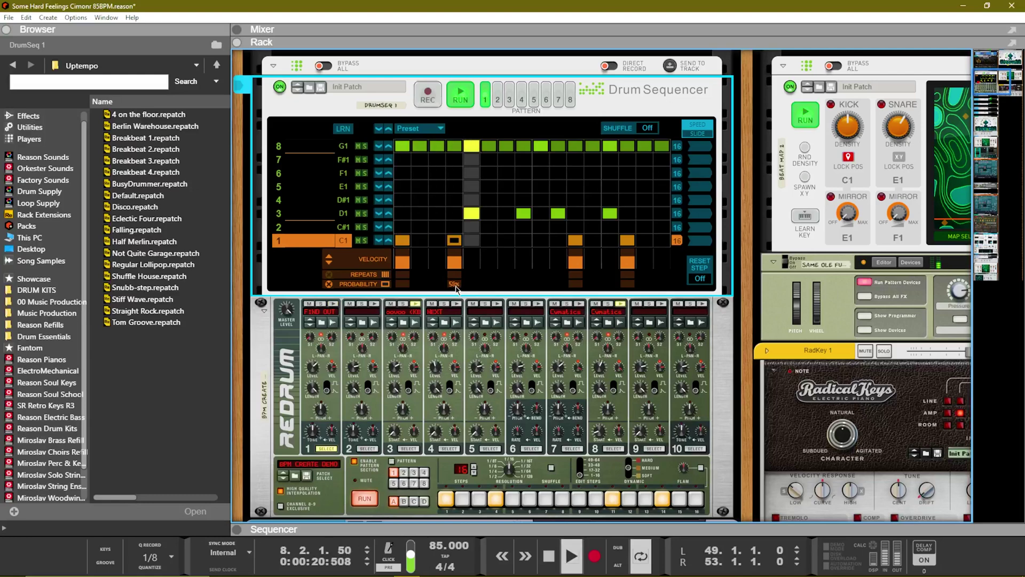
key(space)
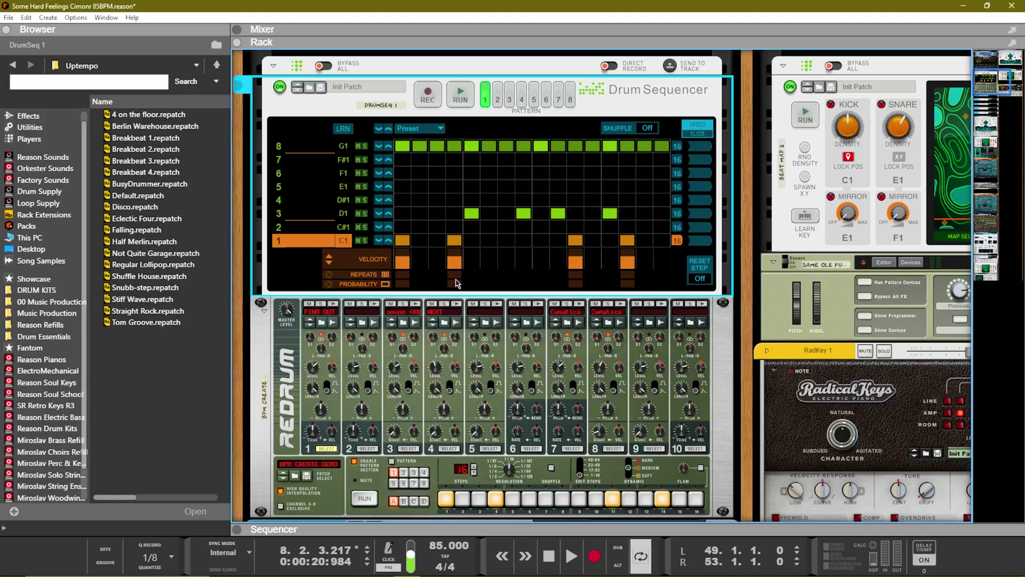
drag(456, 289, 457, 301)
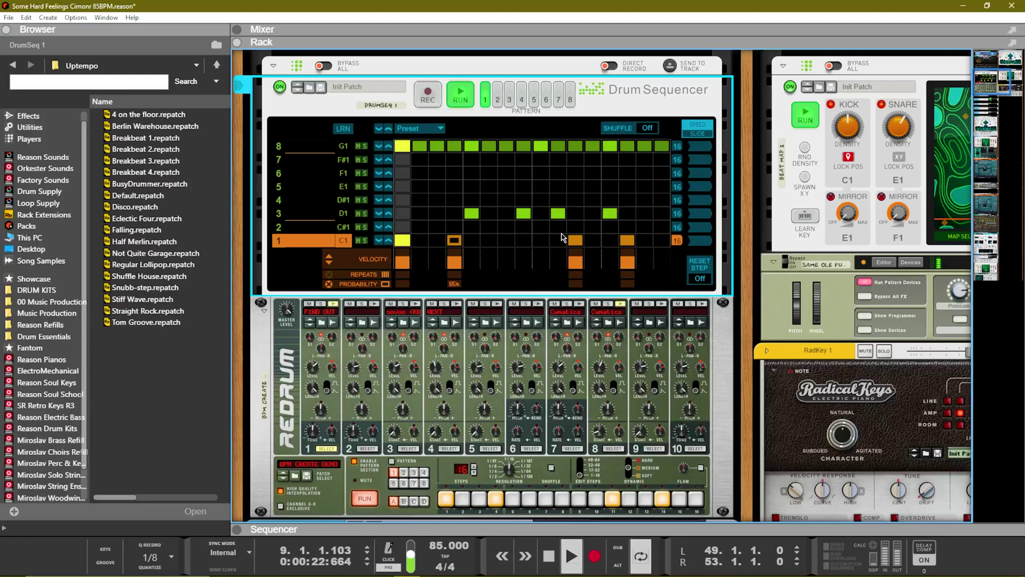
On the G1 row, set step 8 to 4 repeats and step 16 to 8 repeats
click(331, 146)
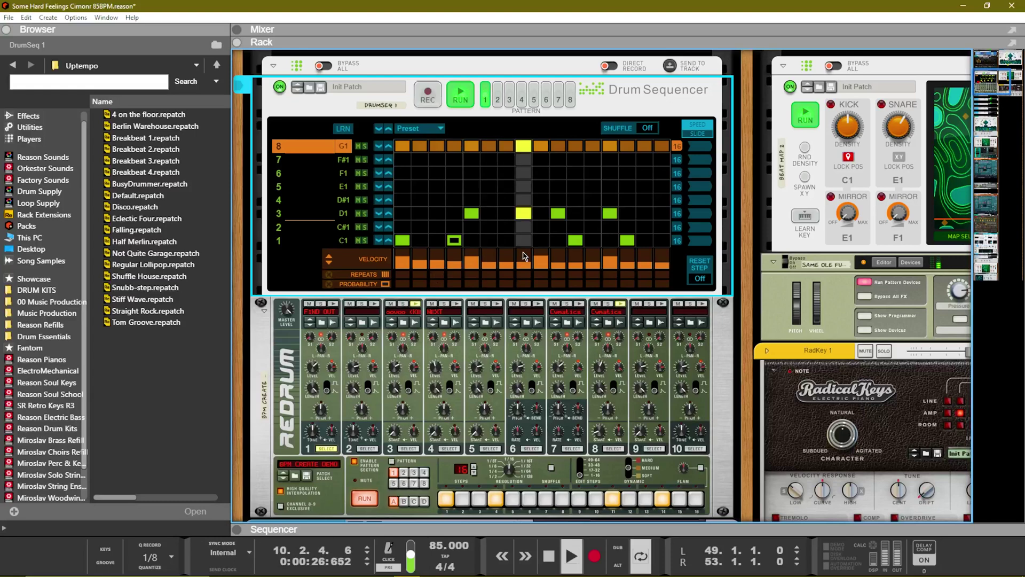
key(space)
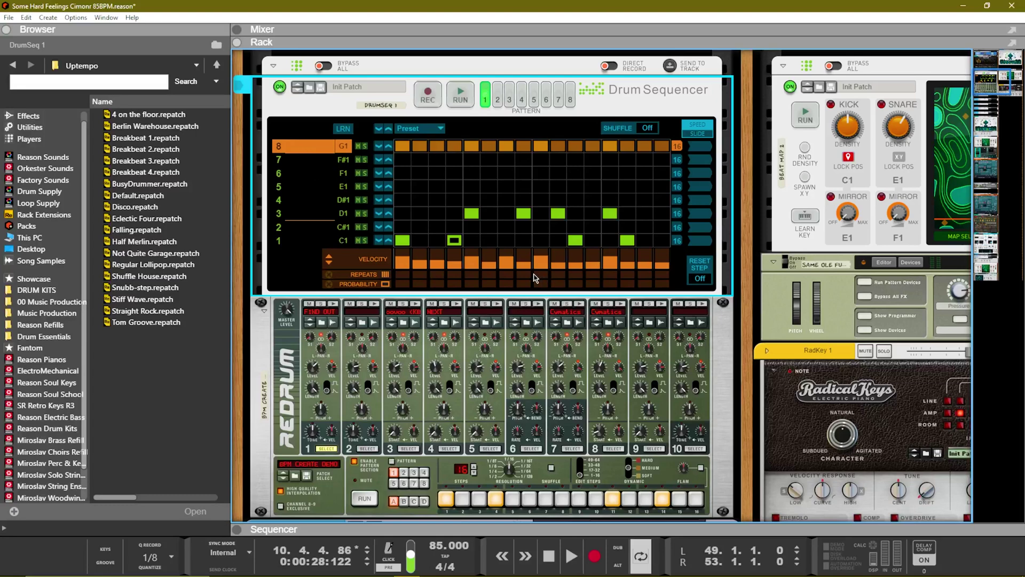
mouse_move(526, 277)
mouse_down()
mouse_move(537, 261)
mouse_move(543, 293)
mouse_up()
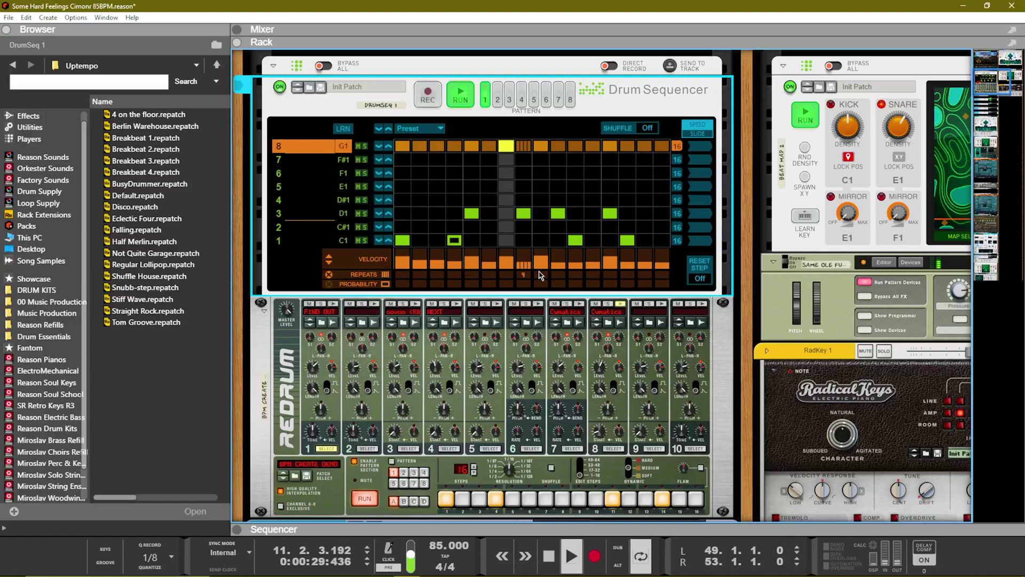
drag(663, 276, 665, 273)
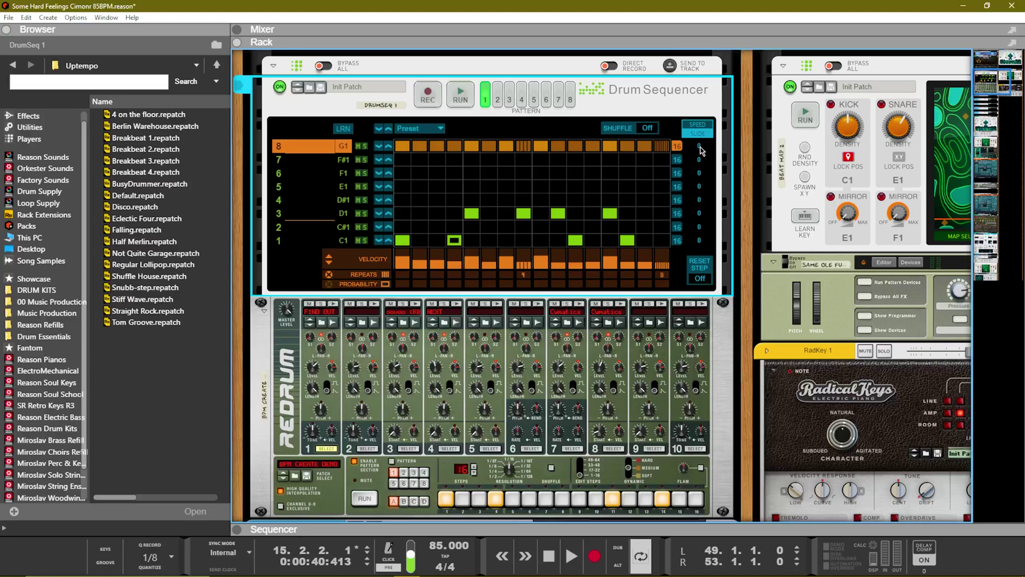
Set the slide of the G1 row to +10 and audition the pattern
click(701, 126)
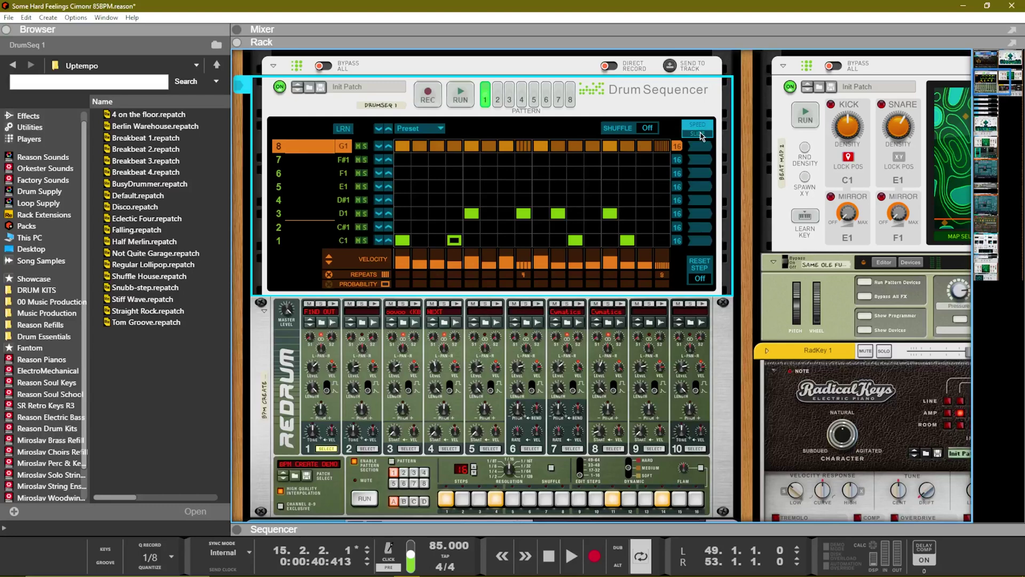
click(701, 135)
drag(701, 148, 703, 144)
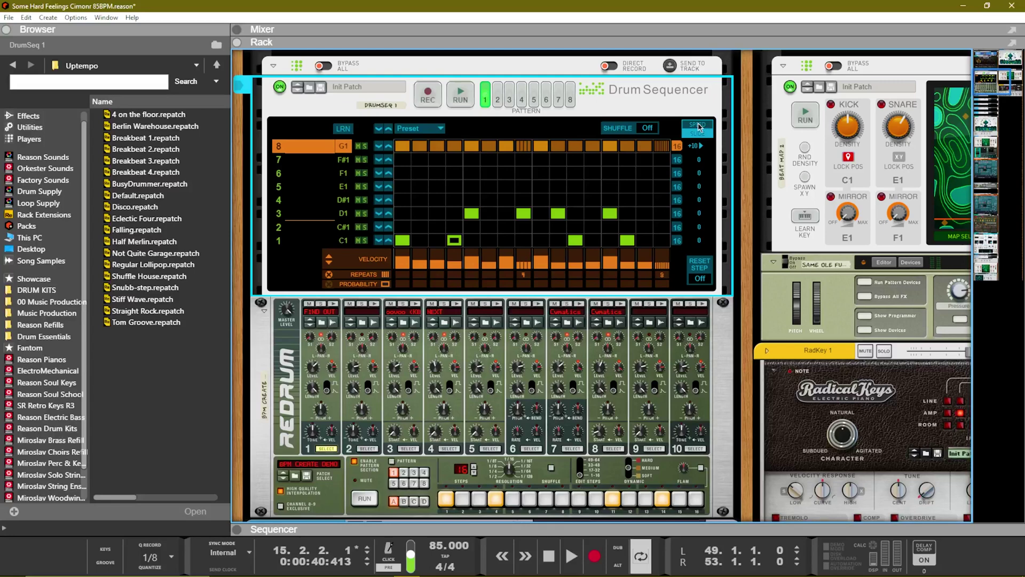
key(space)
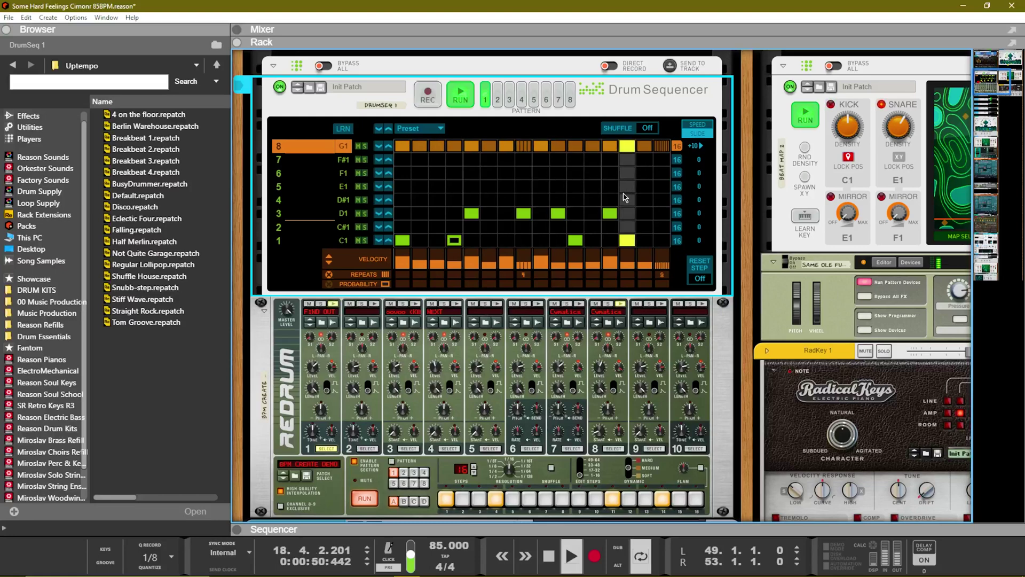
key(space)
Play the arrangement from bar 5 and add a C1 hit on step 16 with 63% probability in the Drum Sequencer
key(F7)
click(470, 100)
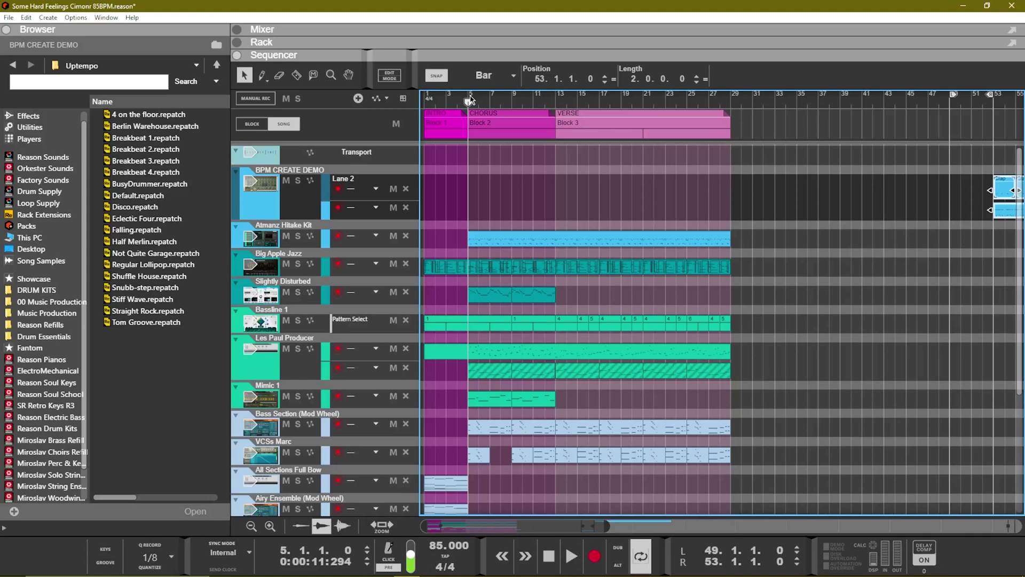
key(space)
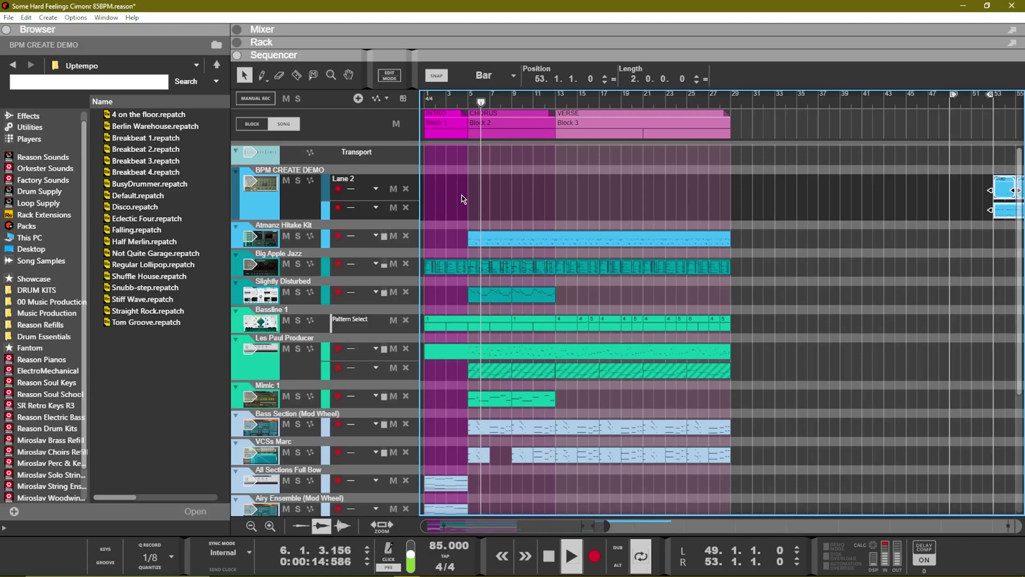
key(F6)
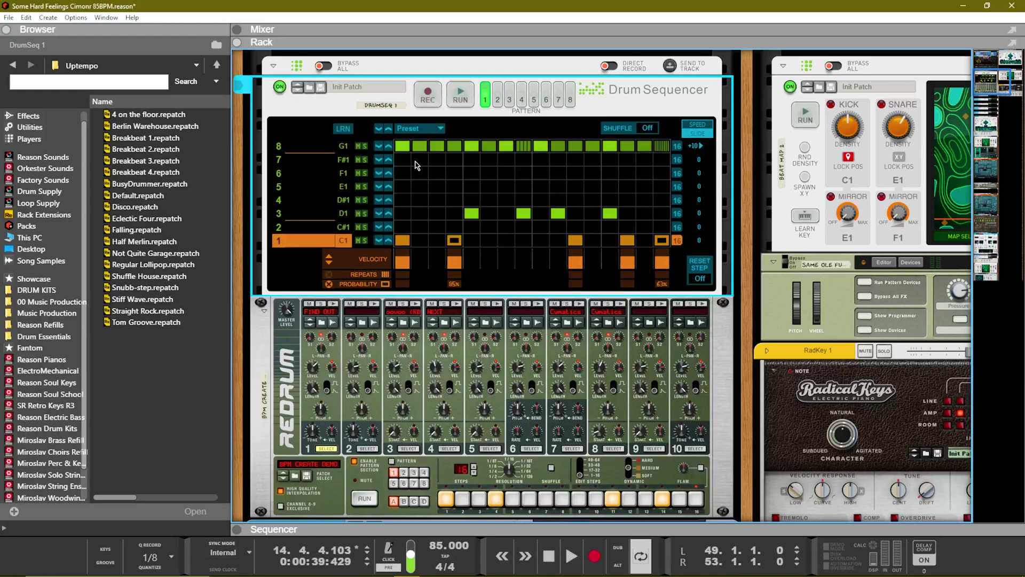
Copy Drum Sequencer pattern 1 and paste it into pattern 2
click(439, 131)
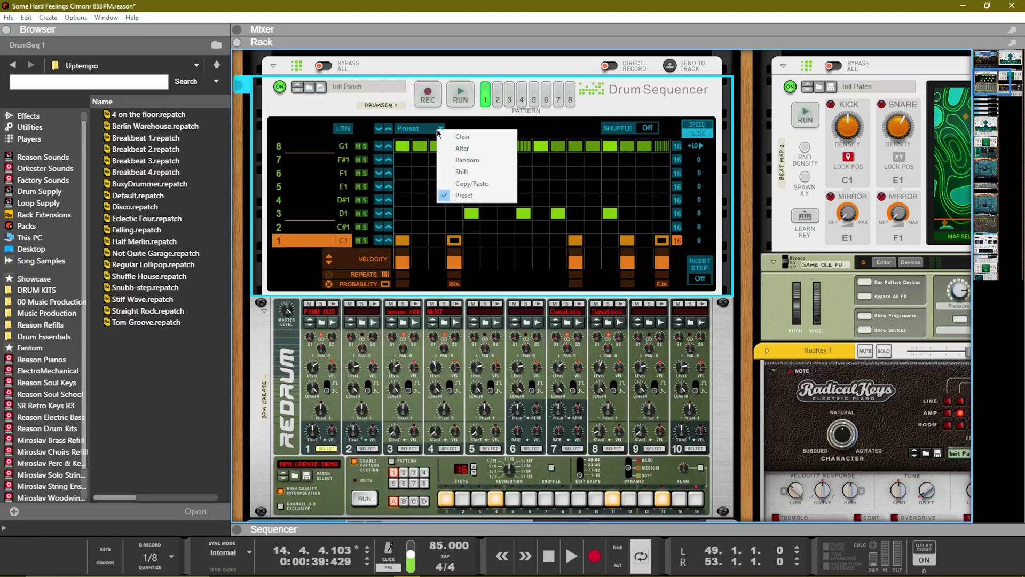
click(465, 184)
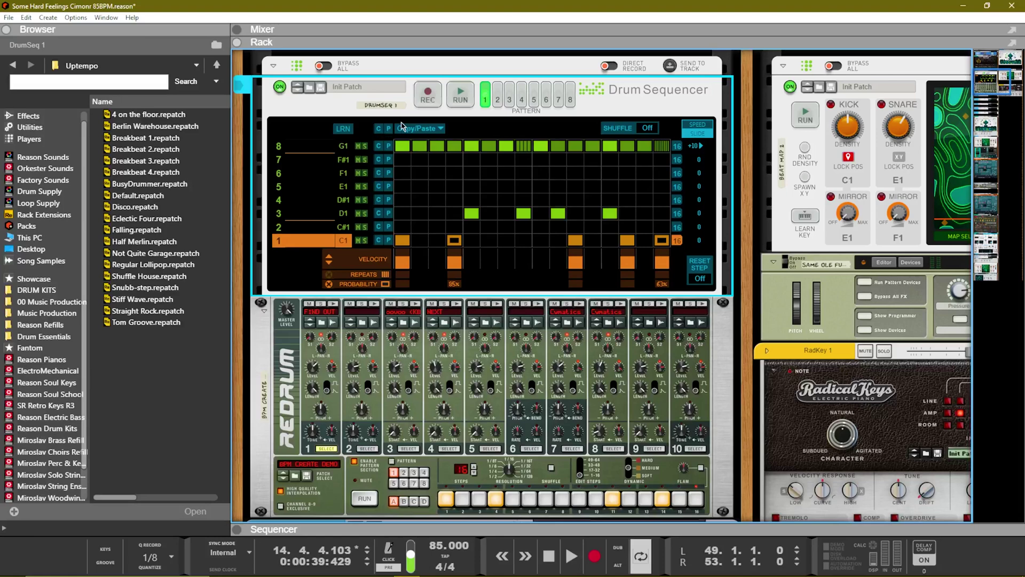
click(495, 95)
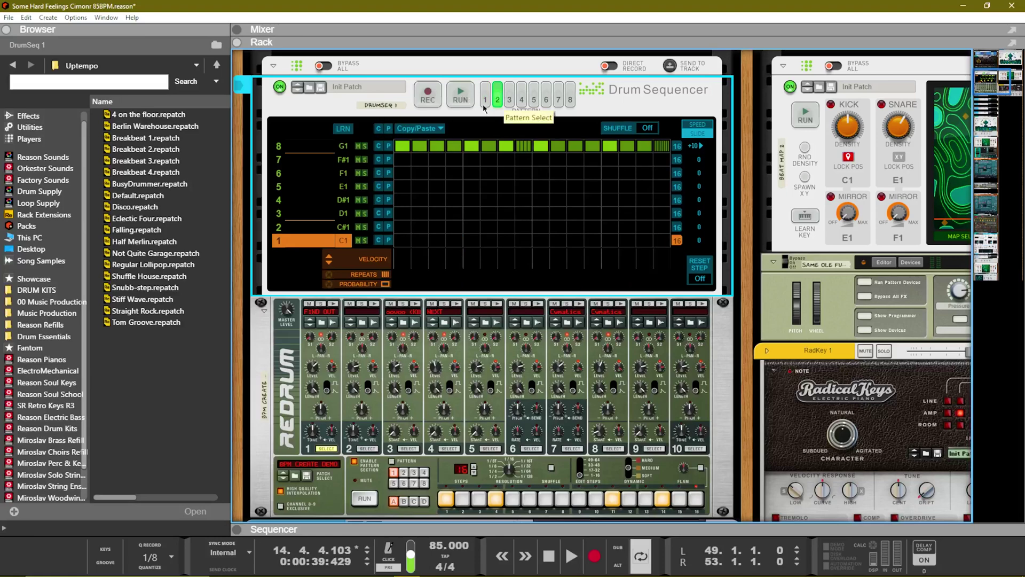
click(390, 129)
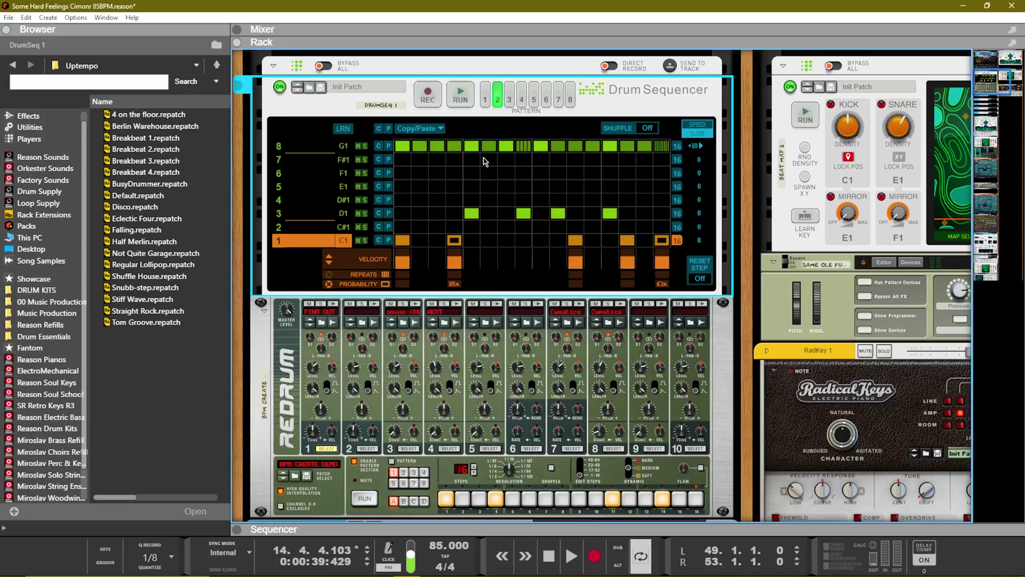
Set the reset step of pattern 2 to 3 and paste the pattern 1 copy into pattern 3
drag(700, 281, 709, 276)
click(484, 95)
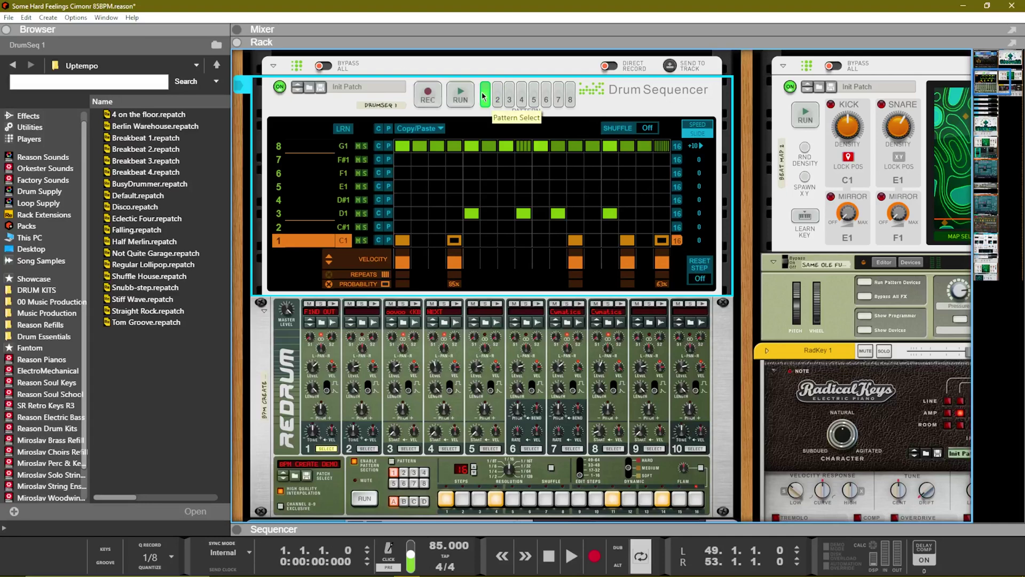
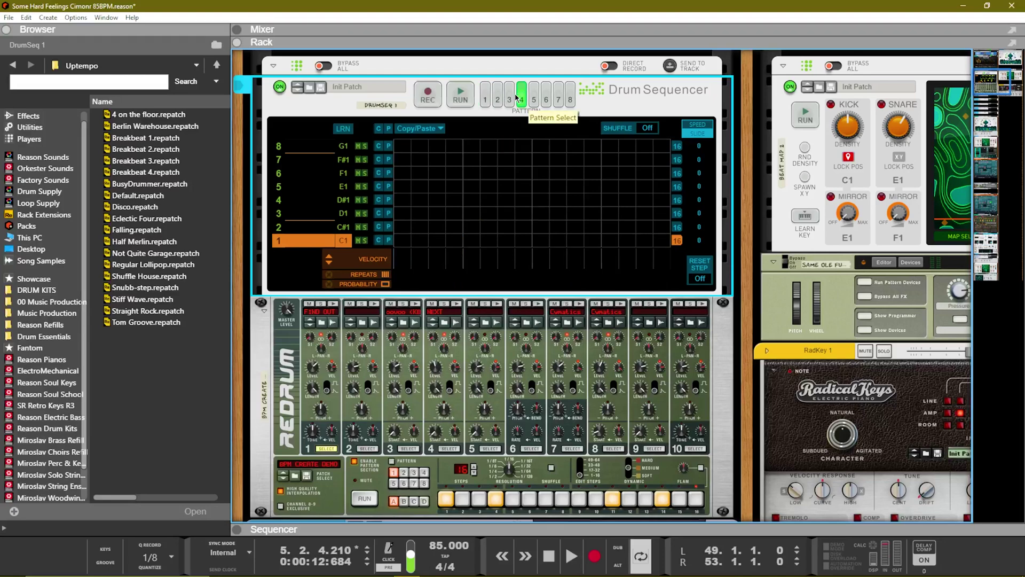
click(390, 129)
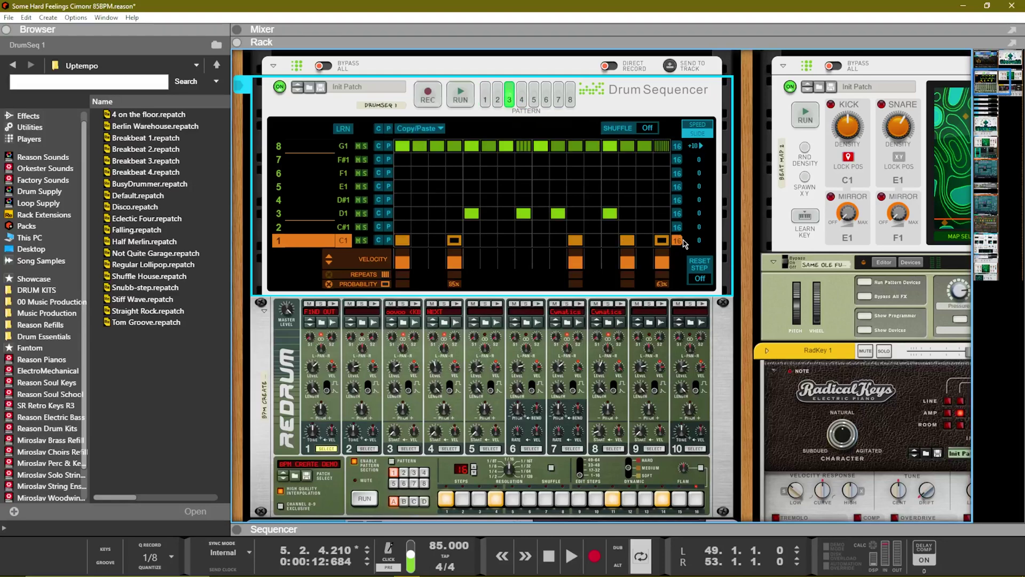
Switch between Drum Sequencer patterns 1 to 4 during playback to audition them, and stop
key(space)
click(498, 97)
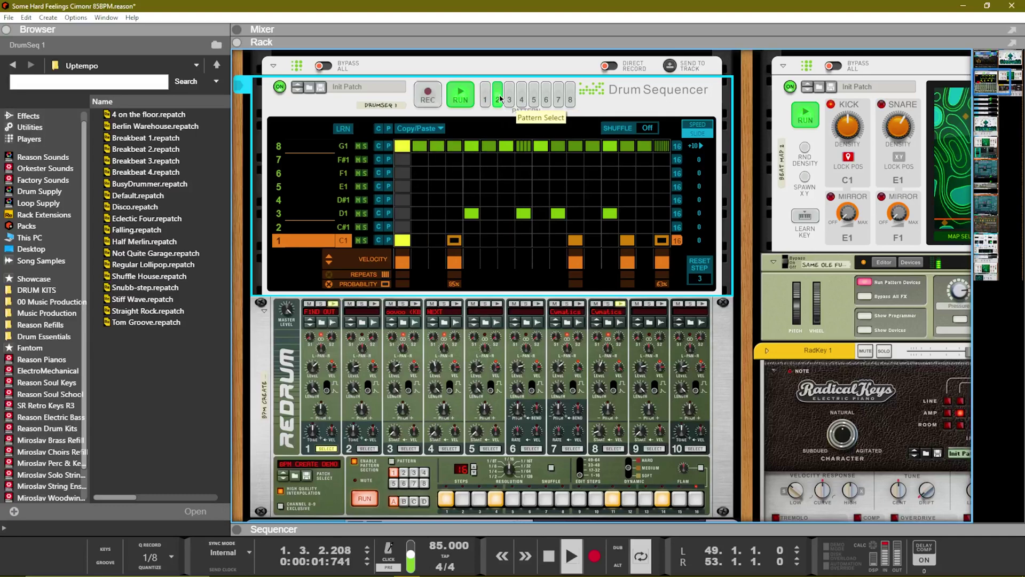
click(509, 100)
click(498, 100)
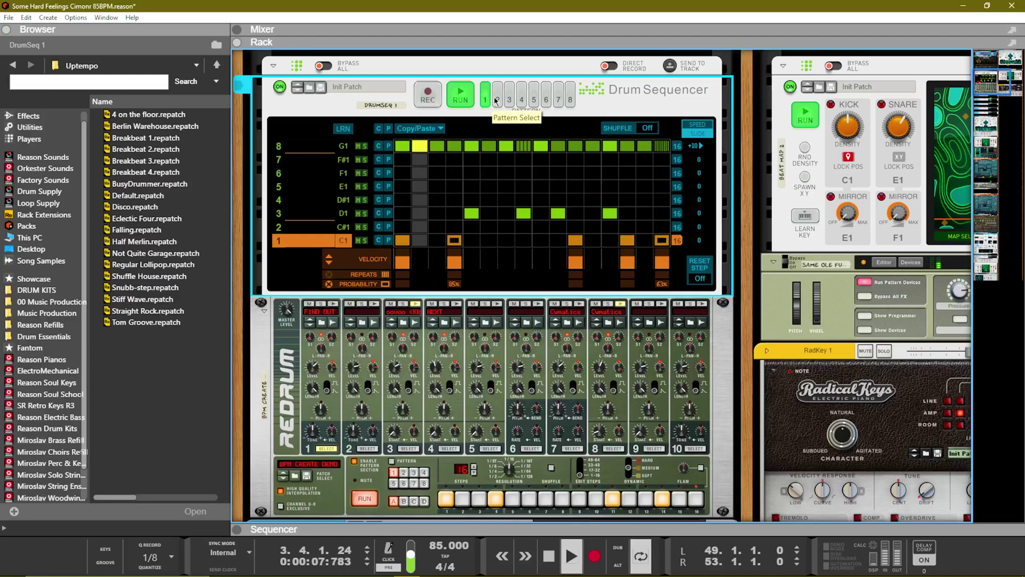
click(522, 100)
click(460, 95)
key(space)
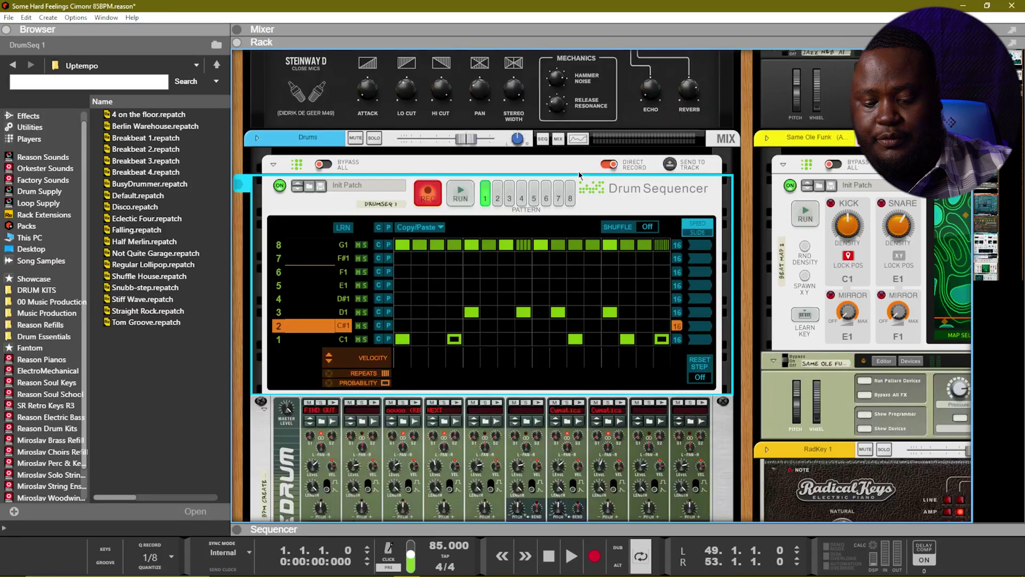
Record-enable Lane 2 of the BPM CREATE DEMO track and start recording the Drum Sequencer's output from bar 5
key(F7)
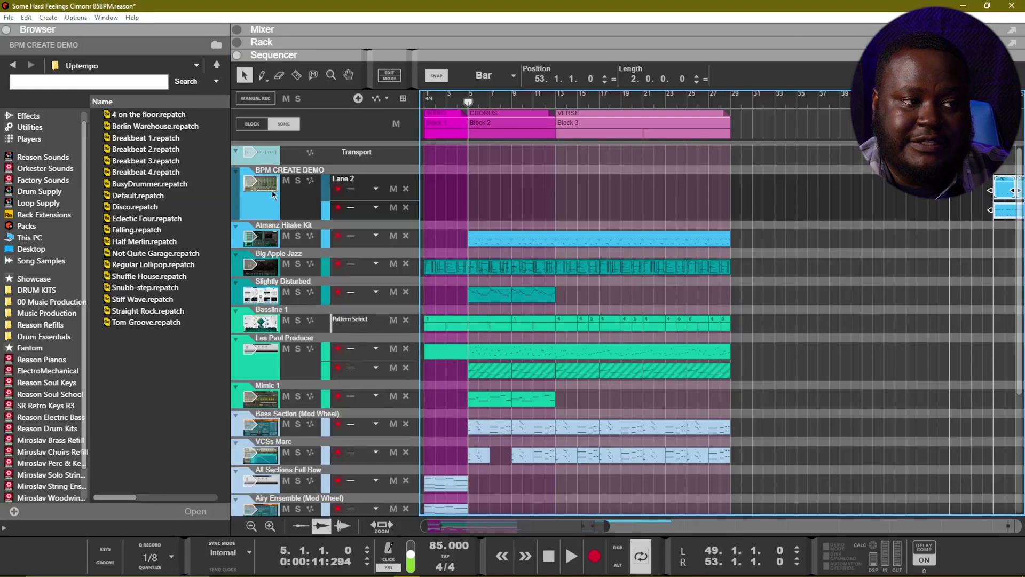
click(338, 189)
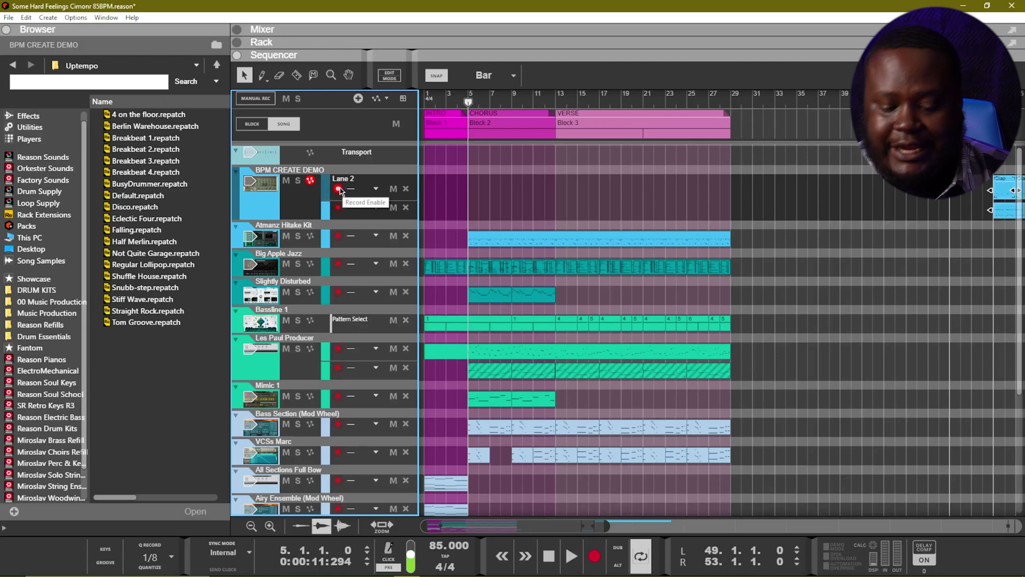
key(F6)
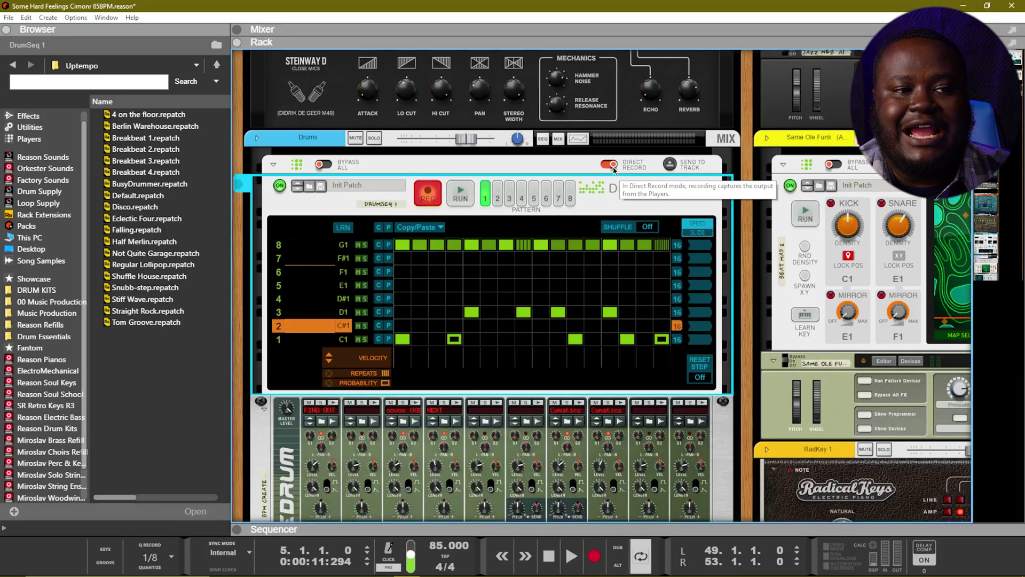
key(ctrl+Return)
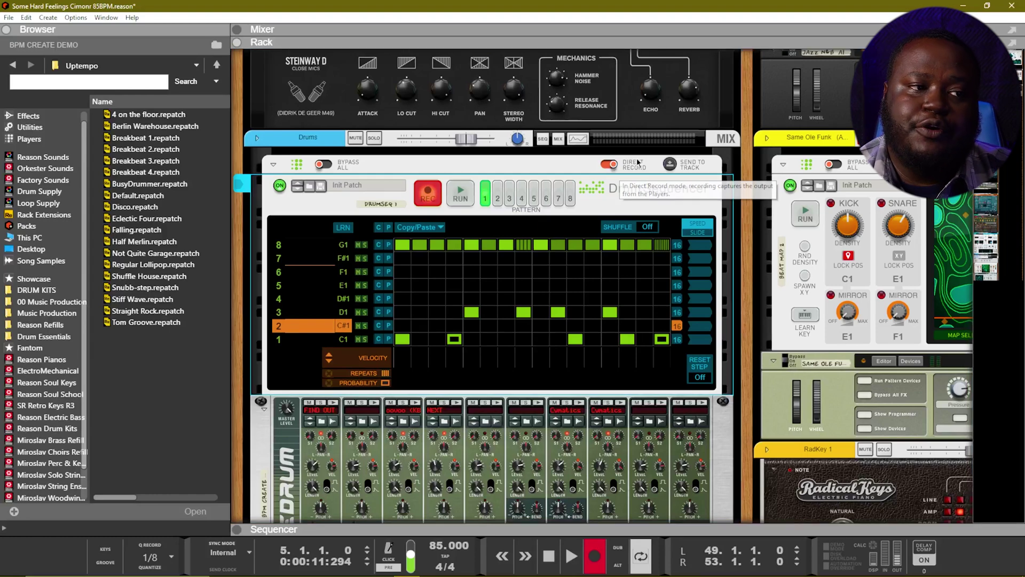
Switch among Drum Sequencer patterns 1 to 5 during recording to capture a varied drum performance, ending on pattern 1
click(502, 197)
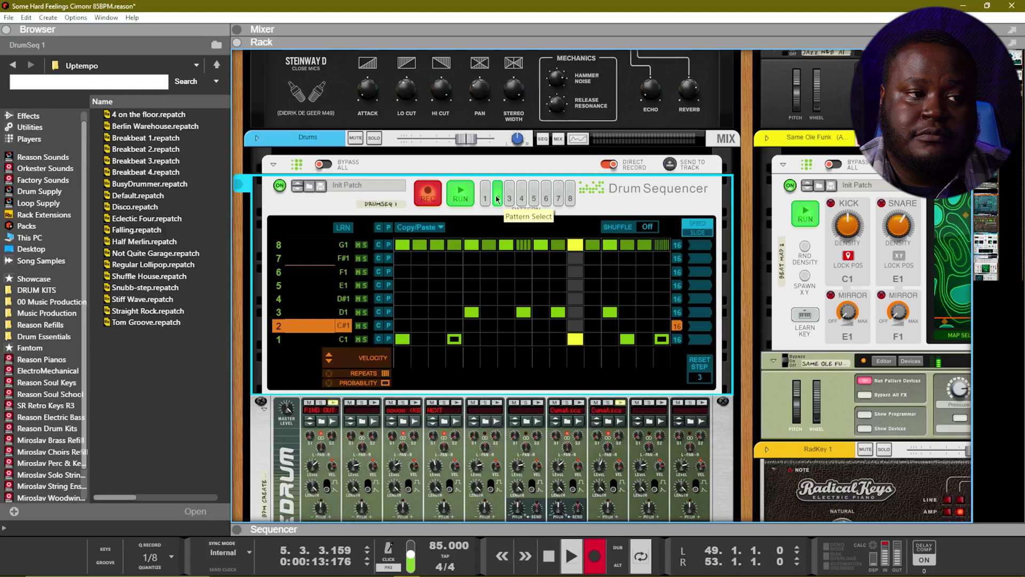
click(522, 197)
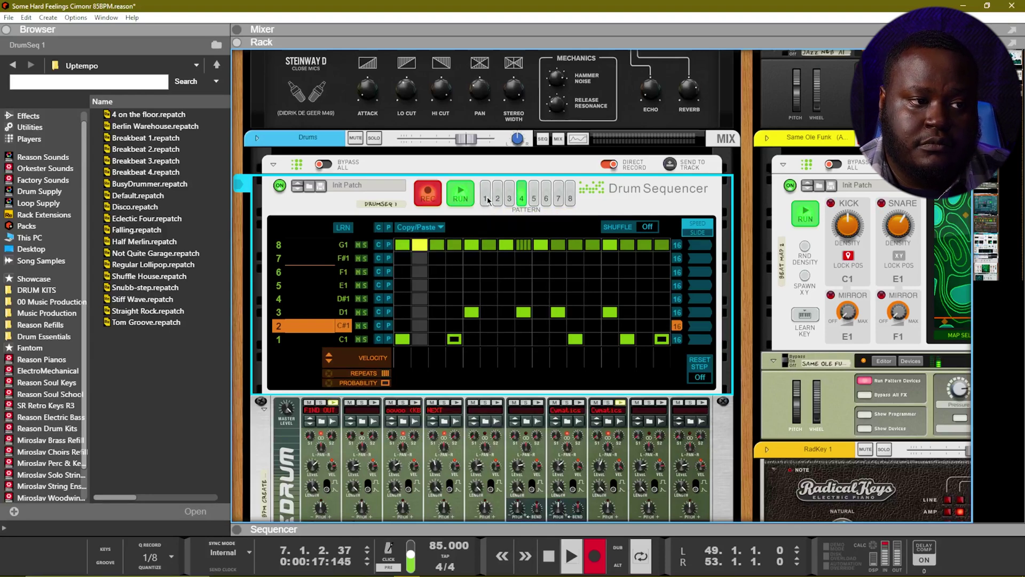
click(486, 198)
click(532, 198)
click(498, 199)
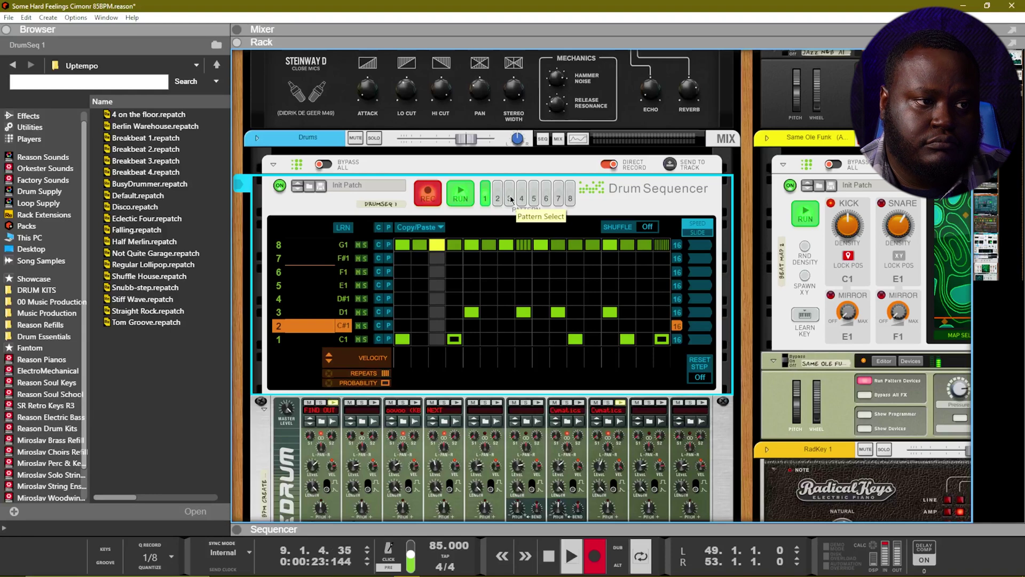
click(485, 199)
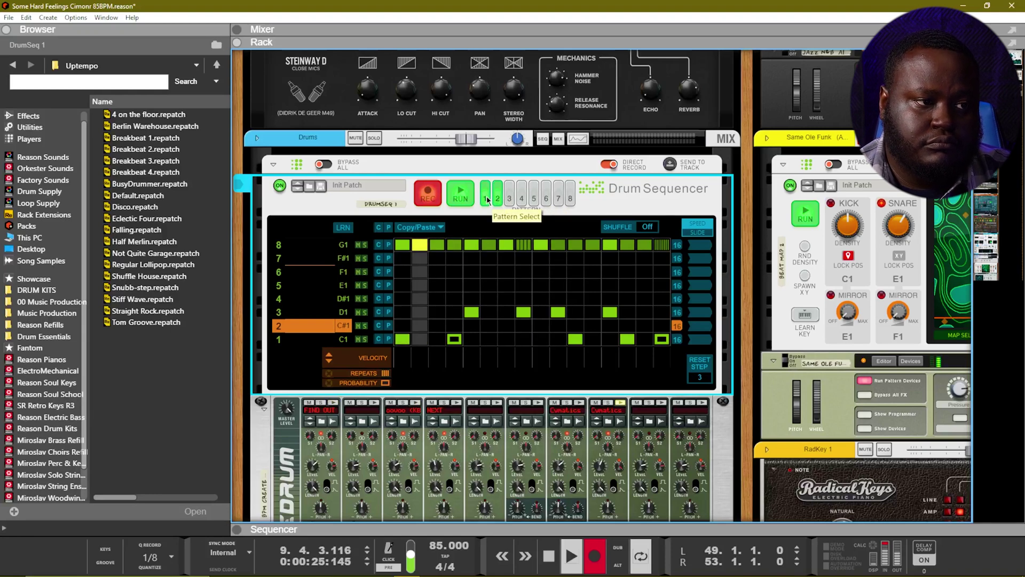
click(522, 199)
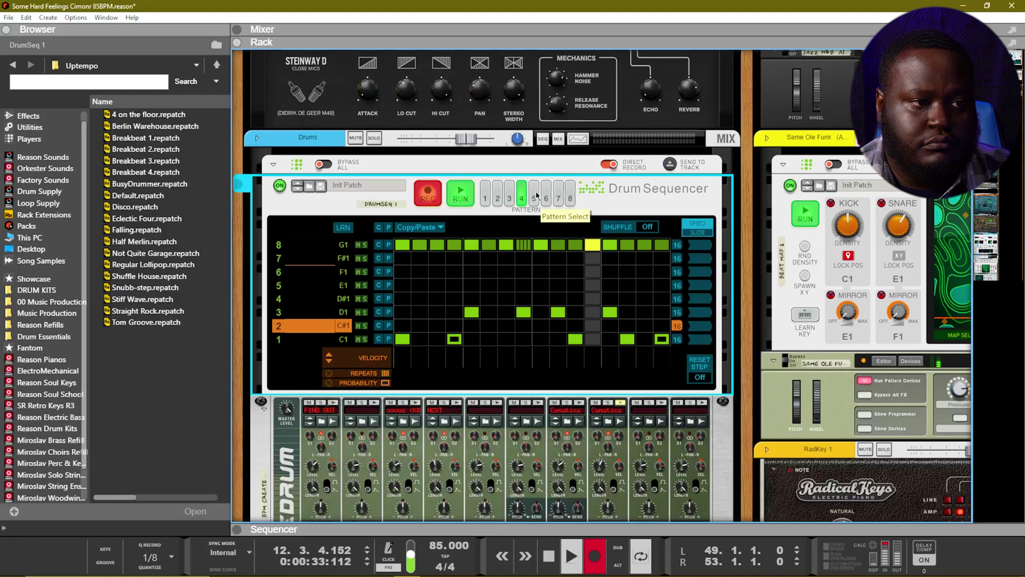
click(487, 199)
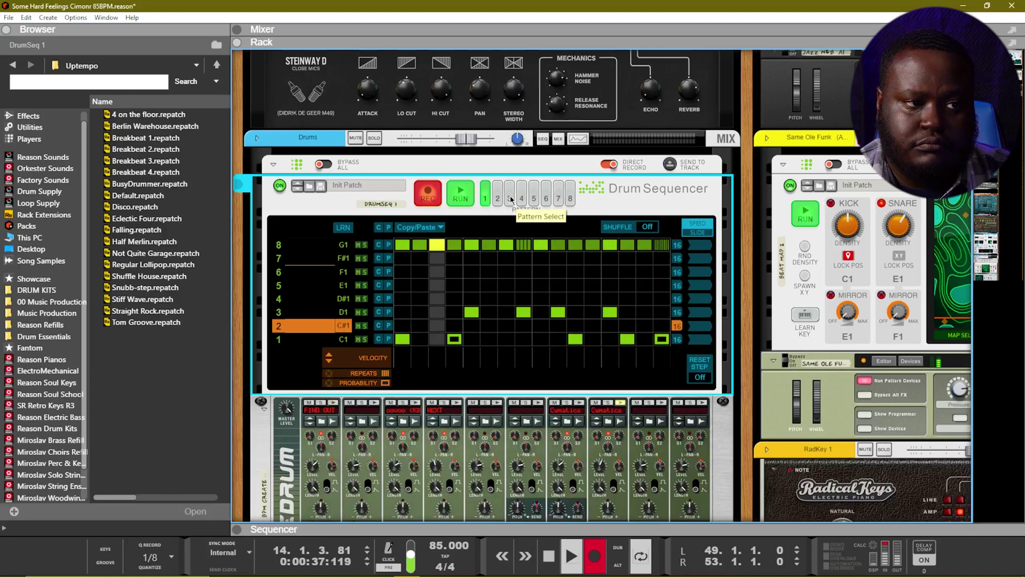
click(499, 199)
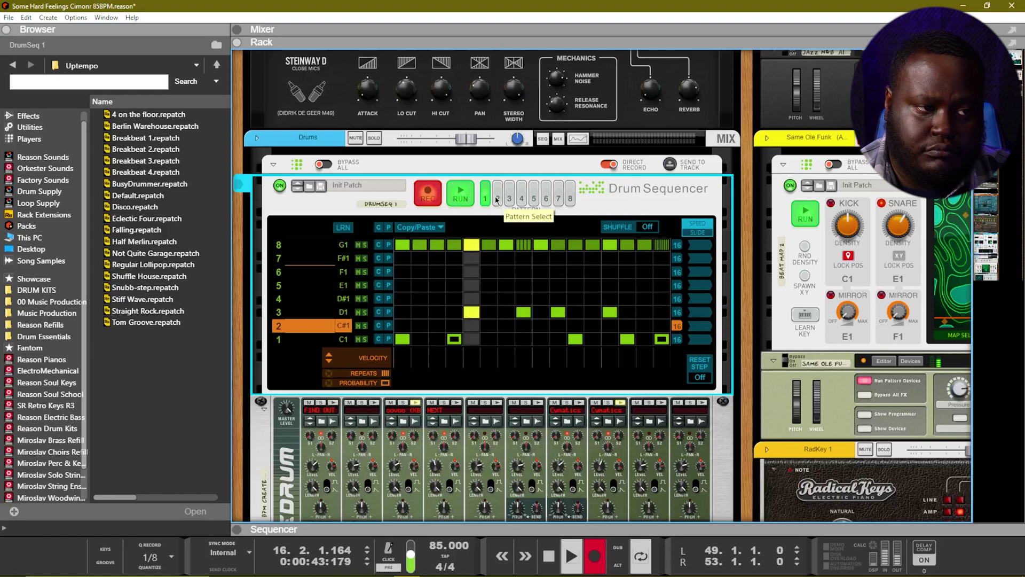
click(534, 199)
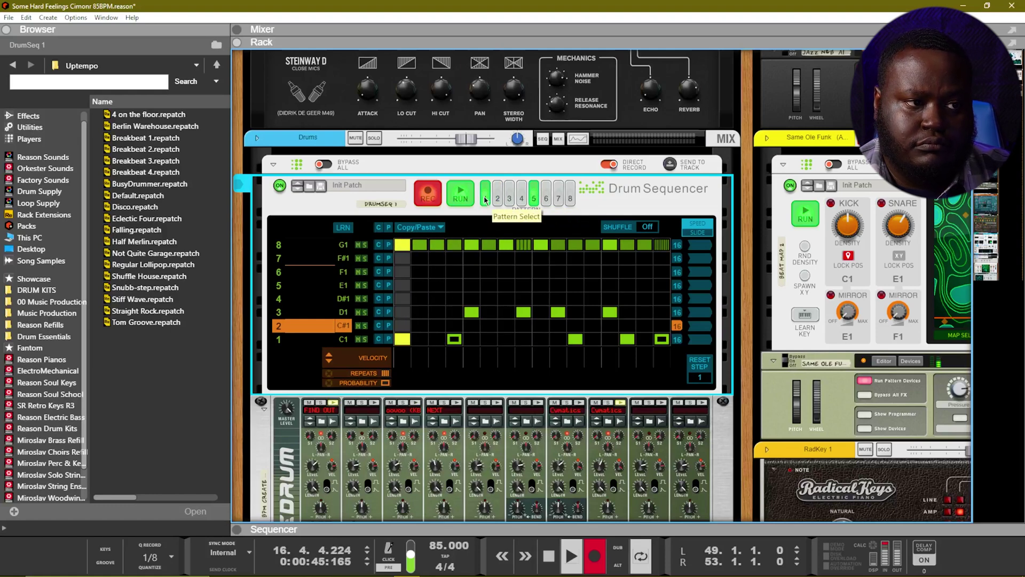
click(521, 199)
click(501, 199)
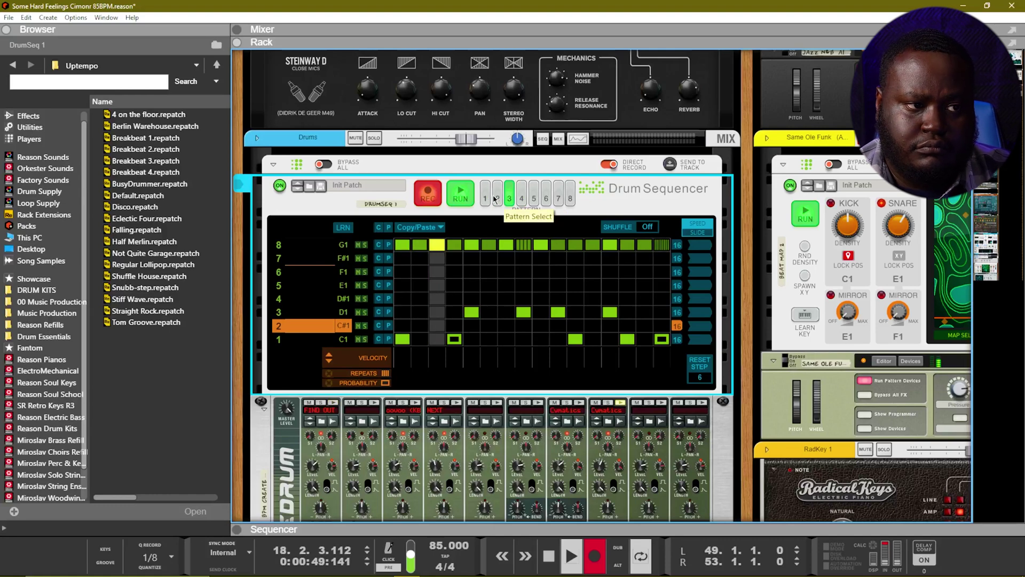
click(485, 199)
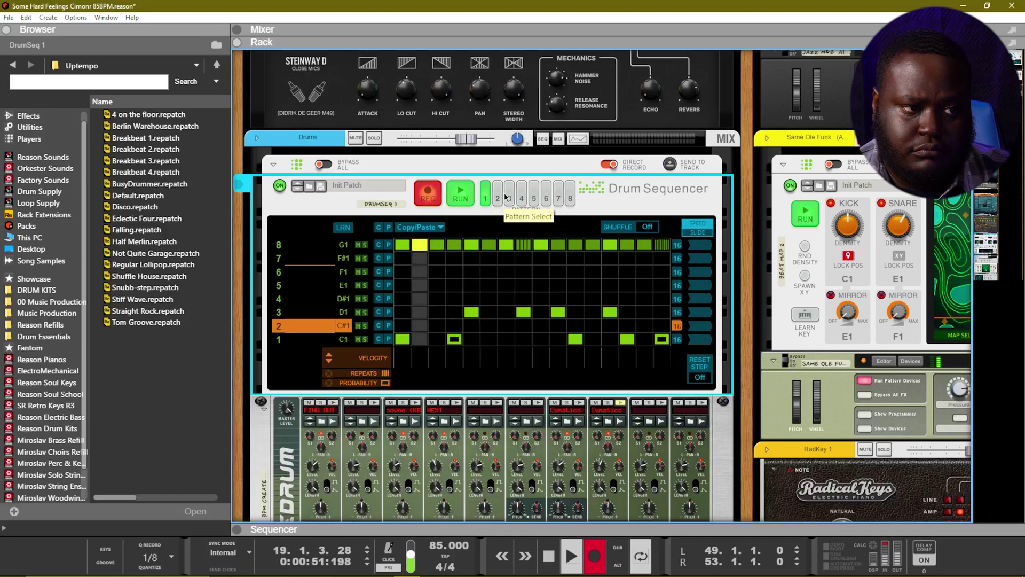
click(521, 199)
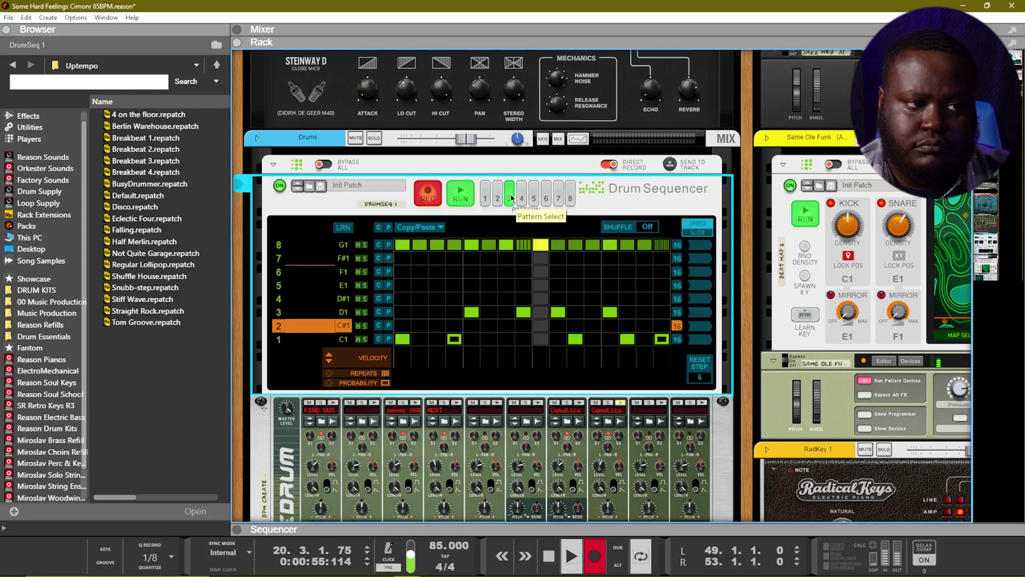
click(487, 199)
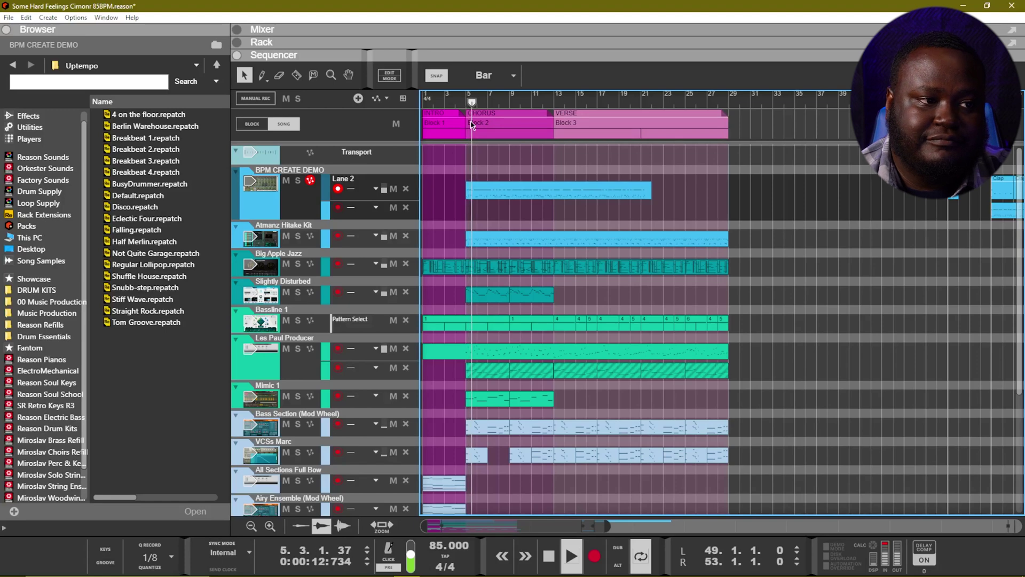
Check the recorded drum clip's notes, and split the clip at bar 9 and fill Lane 2 up to bar 29 with four-bar copies
double_click(491, 190)
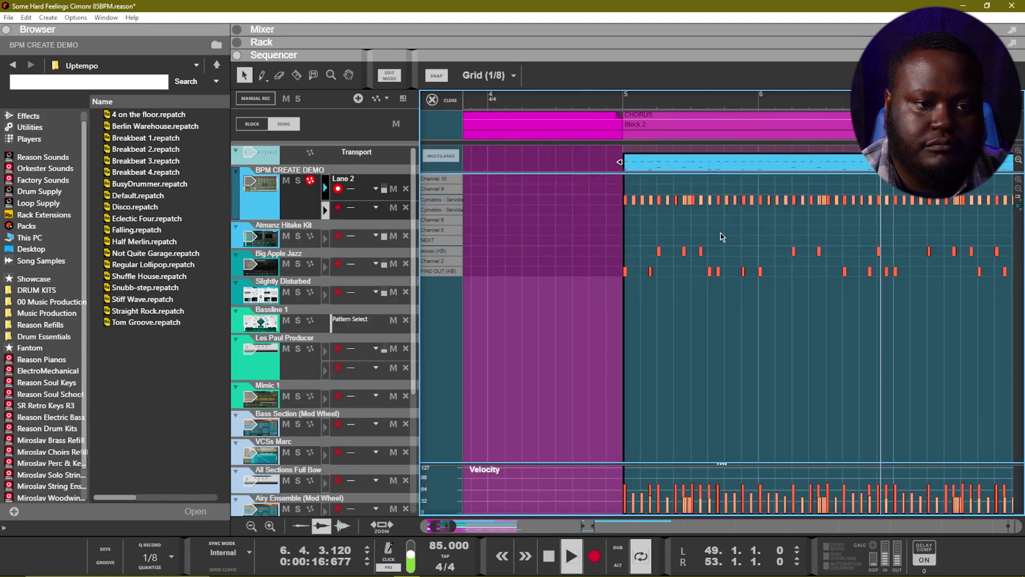
double_click(574, 161)
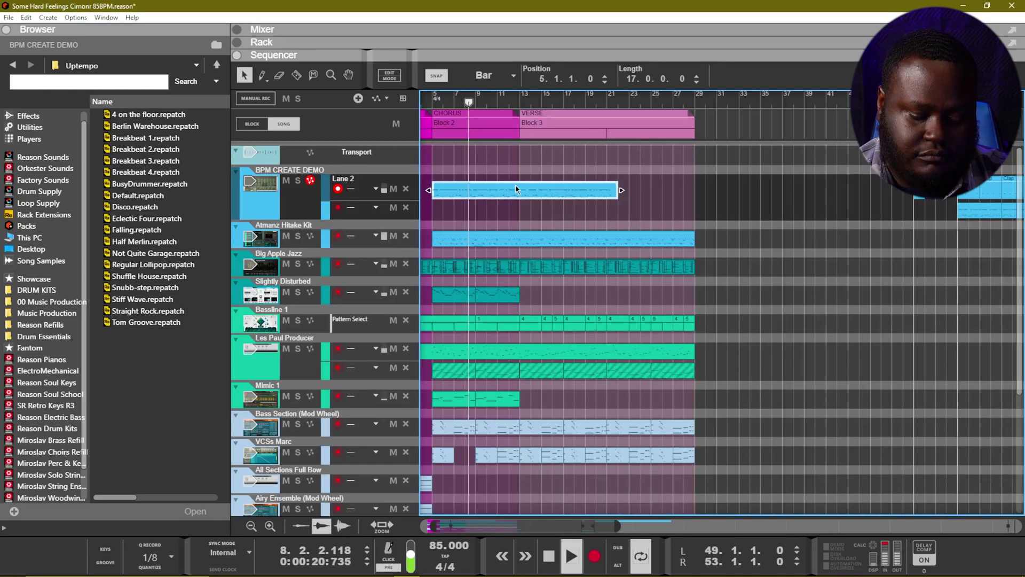
key(r)
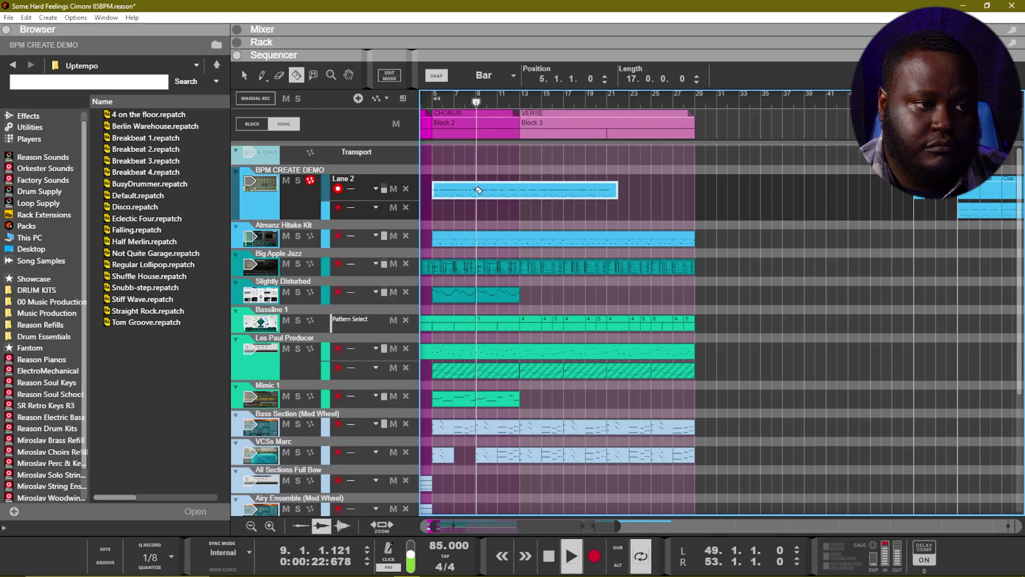
click(480, 190)
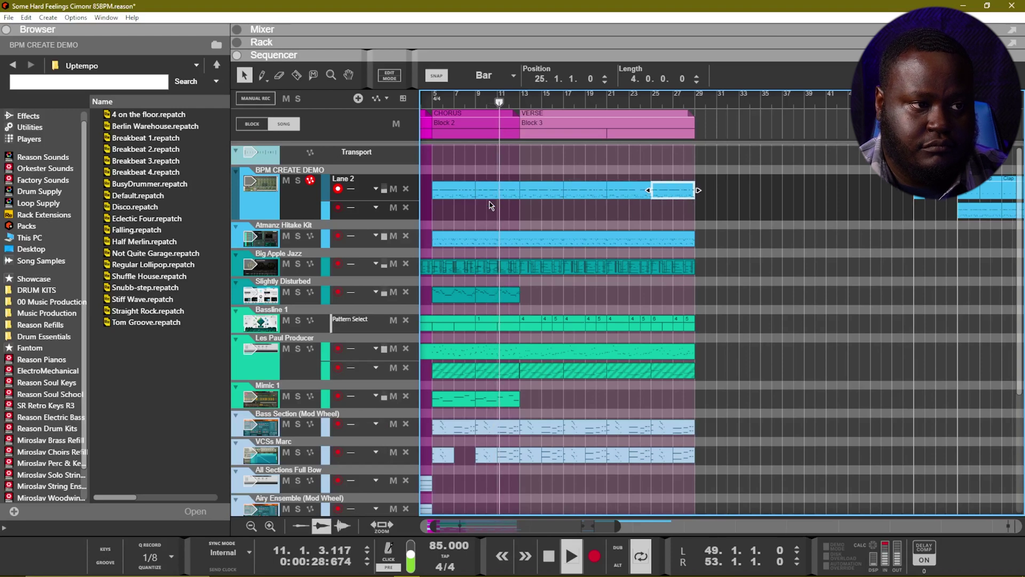
scroll(468, 184, left, 2)
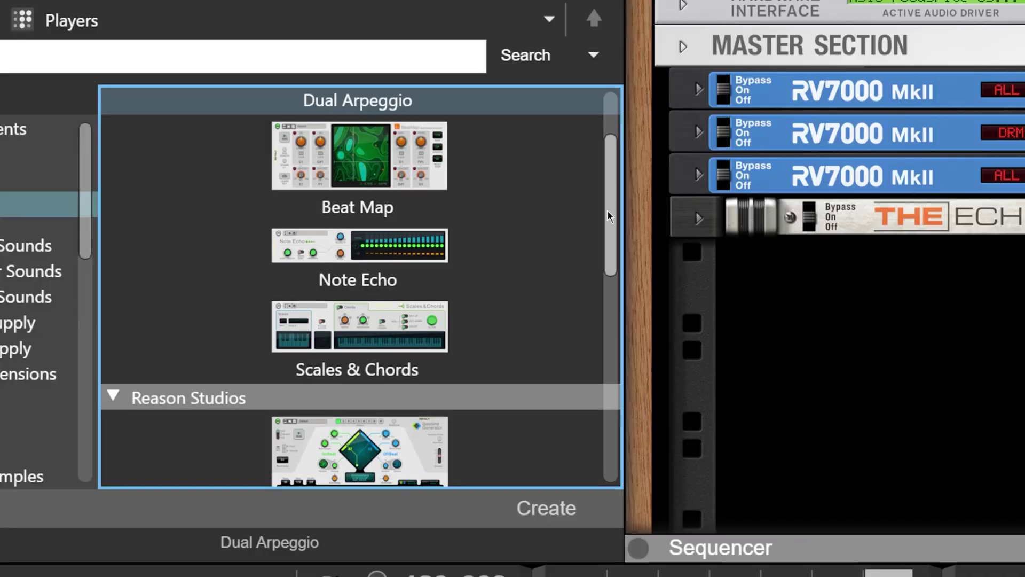
drag(608, 211, 598, 394)
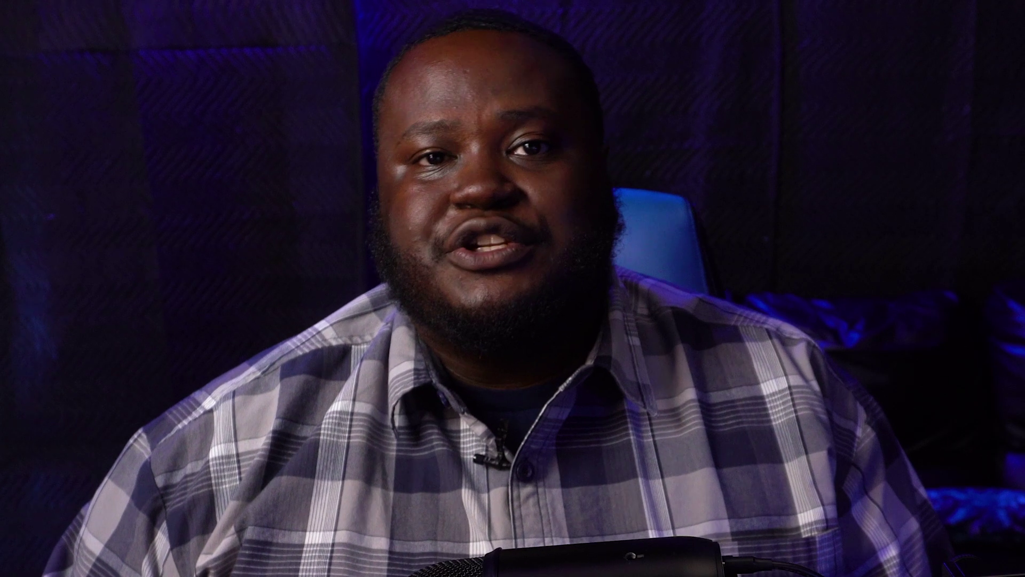